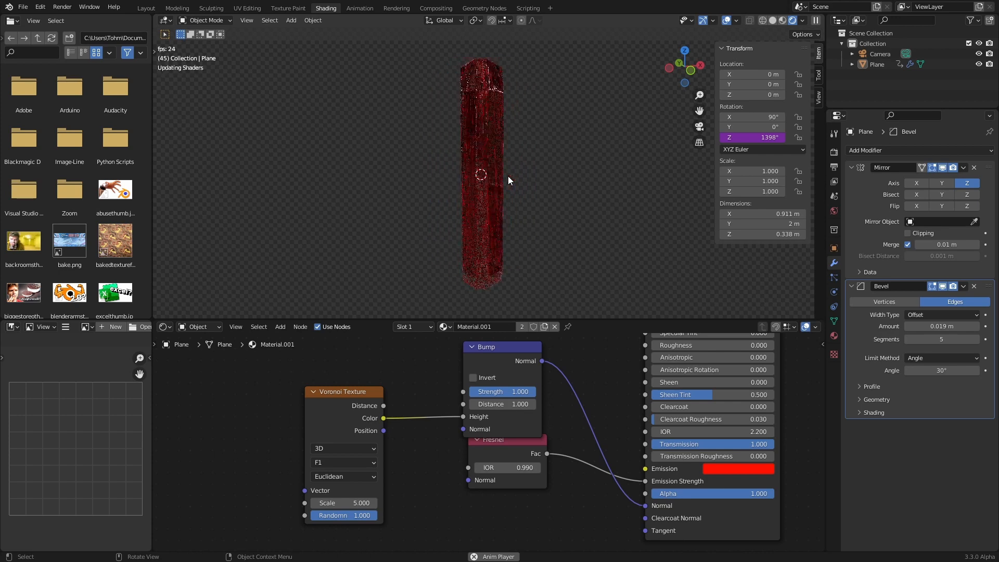
Step: Play the rotating gem animation in short stretches and examine the red material's surface up close and from another angle
key(space)
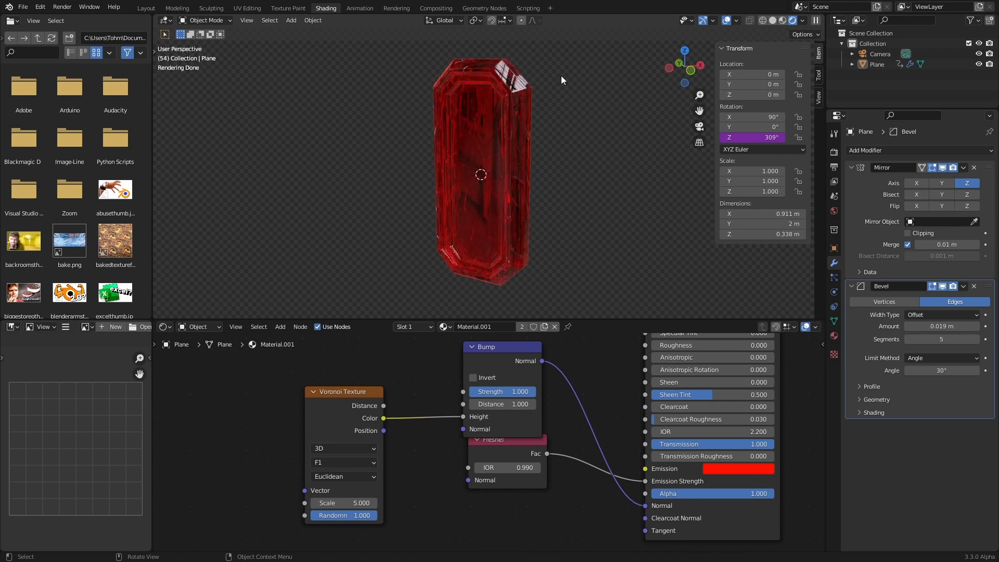
key(space)
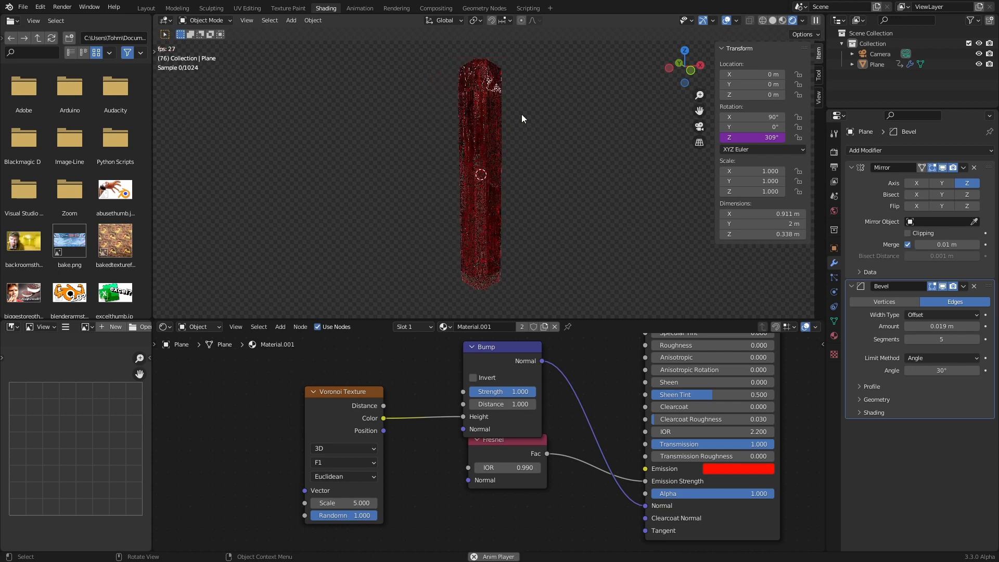
key(space)
scroll(516, 156, up, 6)
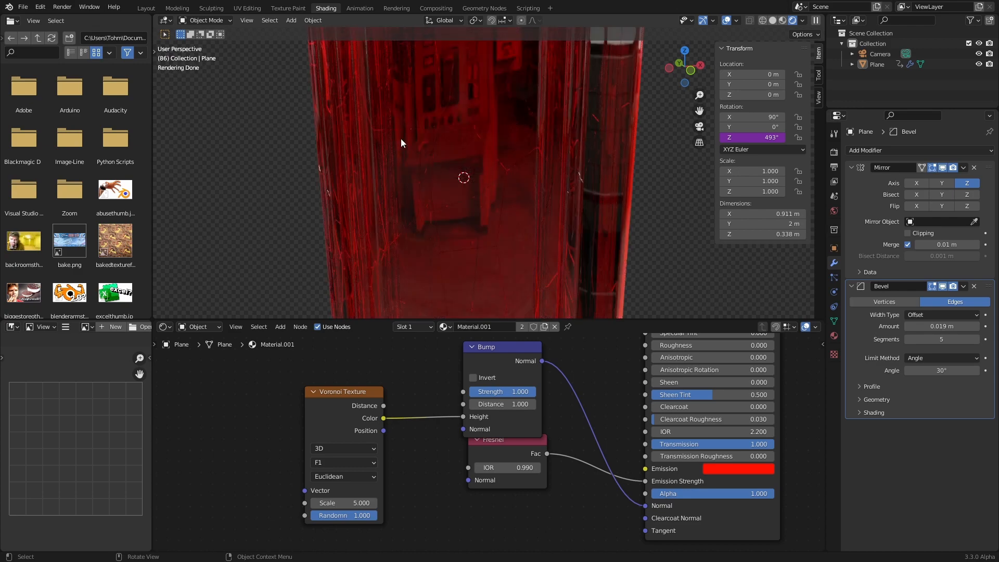
middle_drag(401, 139, 532, 157)
scroll(535, 151, down, 4)
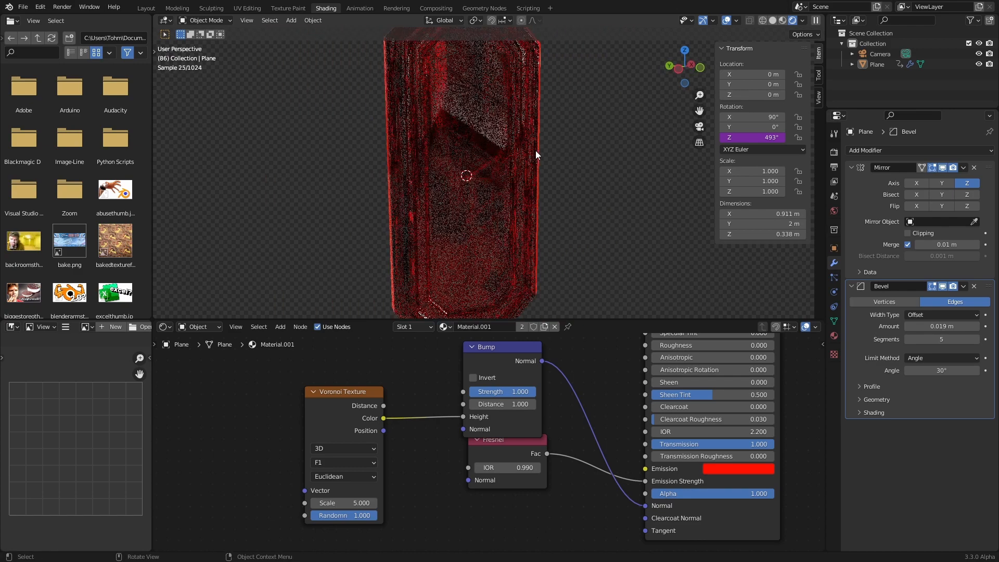
key(space)
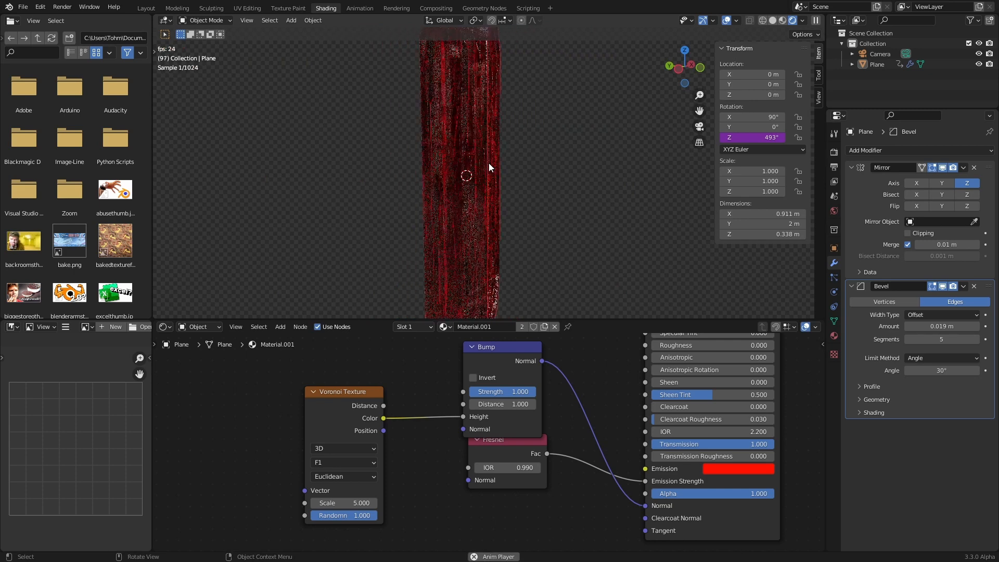
key(space)
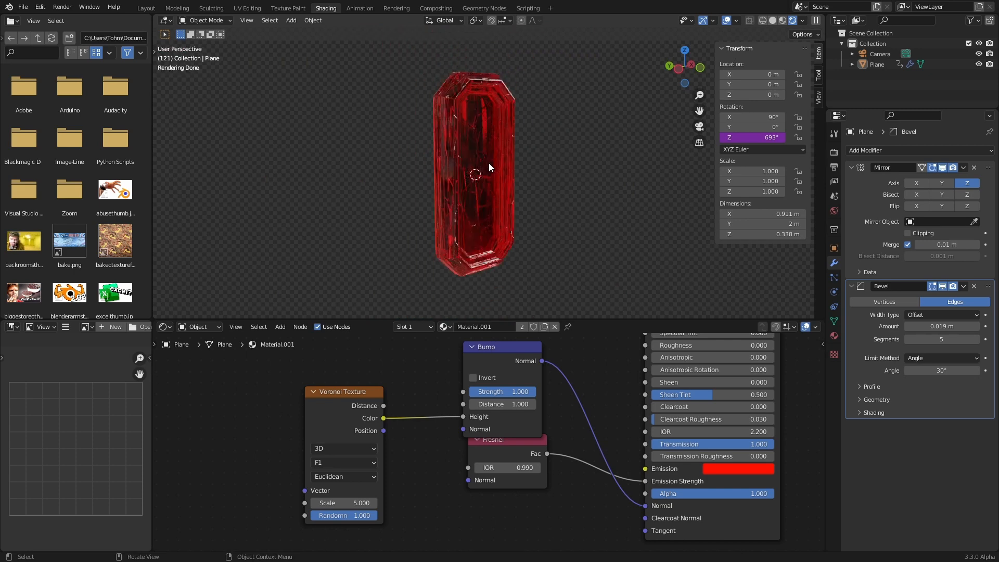
Step: Close gem.blend without saving its changes
key(ctrl+q)
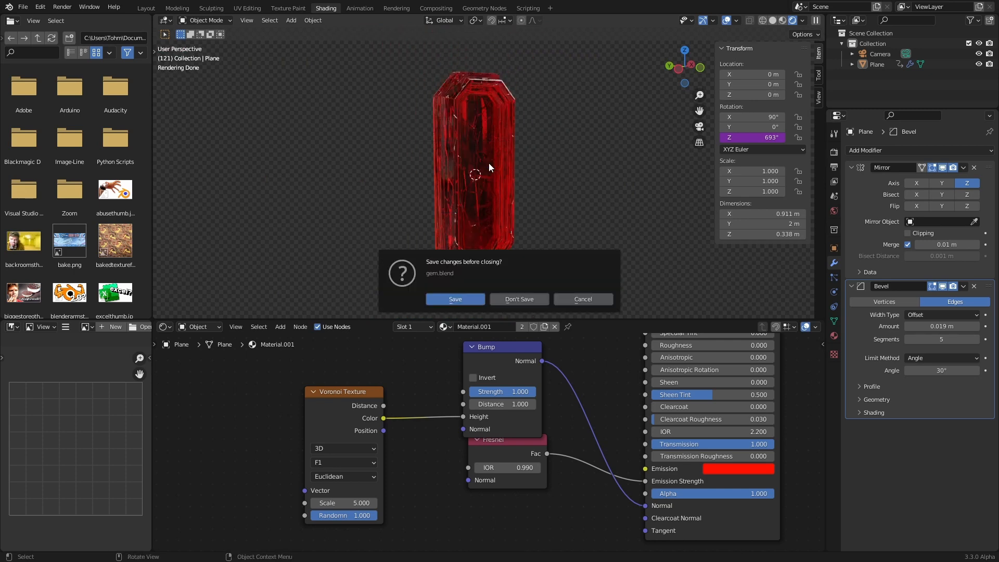
click(523, 299)
Step: Delete the default cube and add a plane mesh at the origin
key(x)
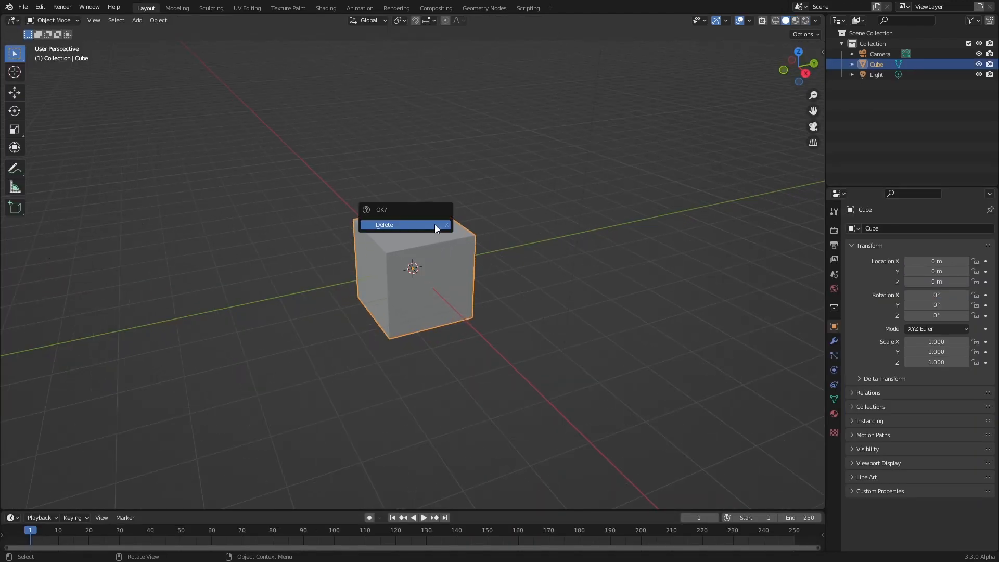
click(435, 224)
key(shift+a)
mouse_move(435, 224)
click(480, 227)
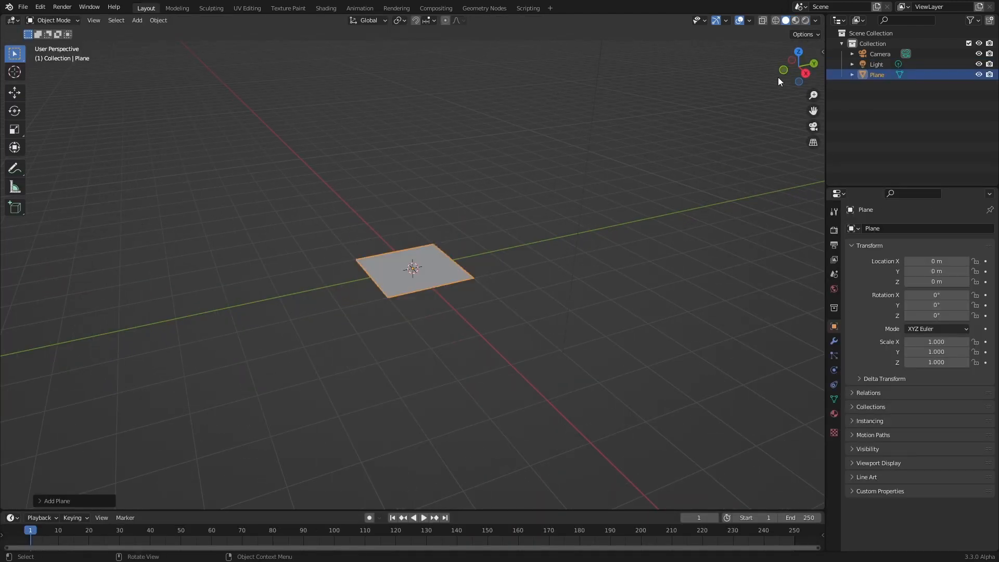
Step: In top view, narrow the plane's mesh in Edit Mode by scaling it along X to about 0.47
click(798, 52)
scroll(464, 237, up, 4)
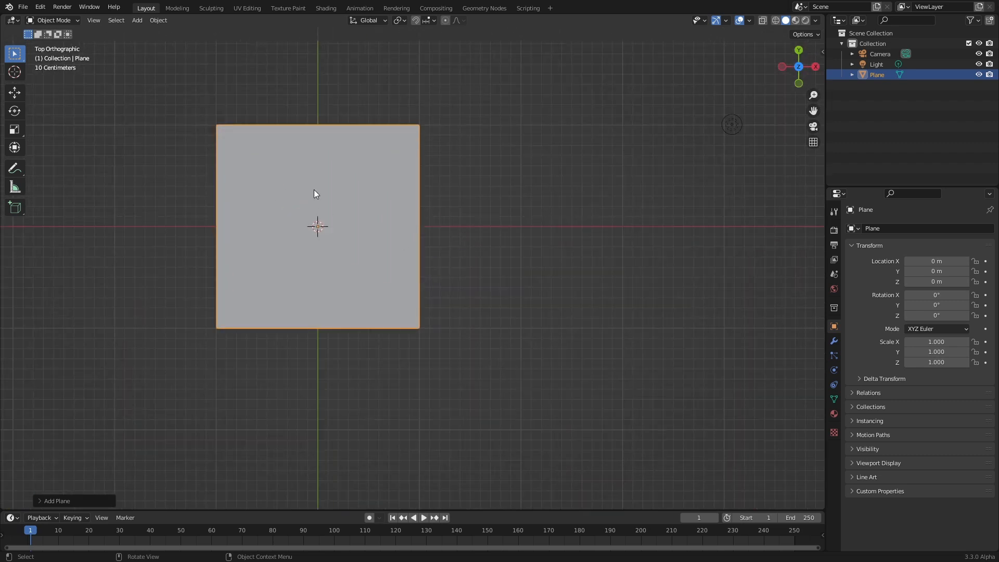
shift+middle_drag(451, 193, 535, 215)
key(Tab)
key(s)
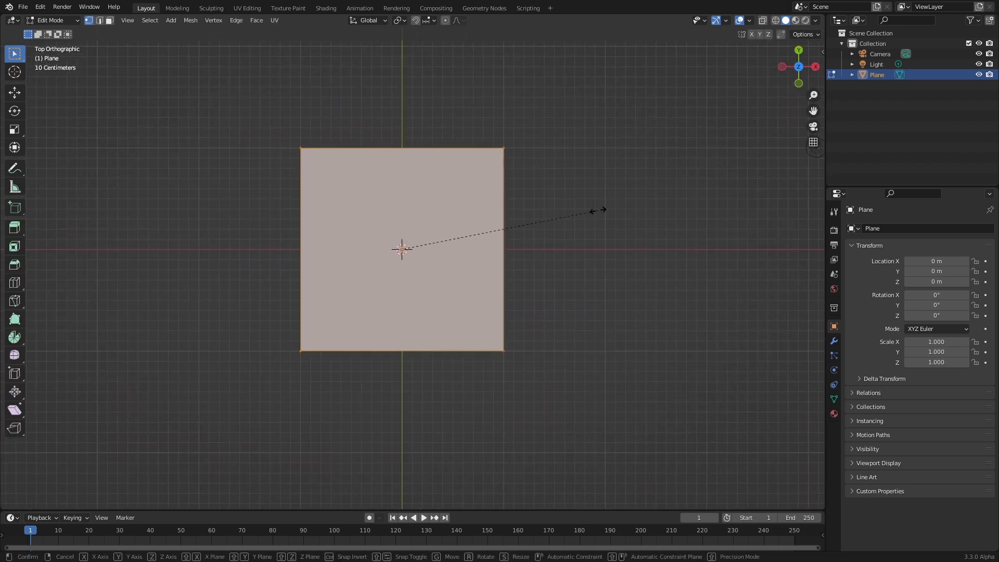
key(x)
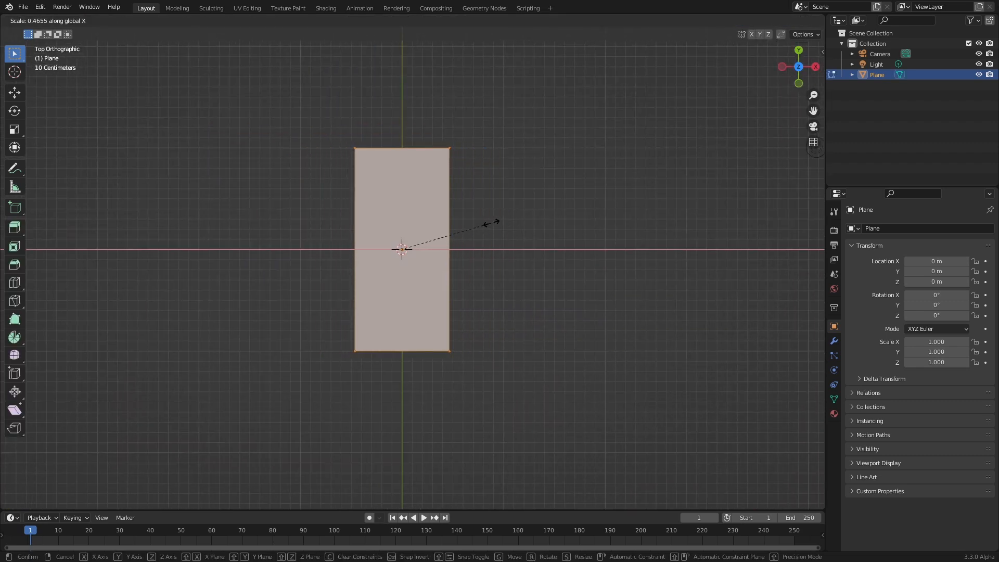
click(492, 223)
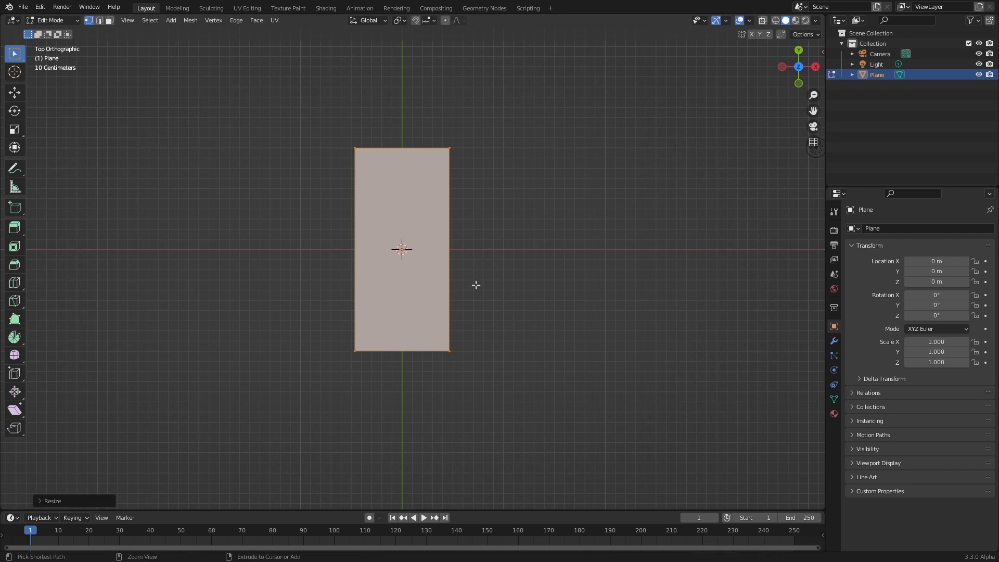
Step: Bevel the four corner vertices of the rectangle with a single segment and a width of about 0.2 m
key(ctrl+b)
key(v)
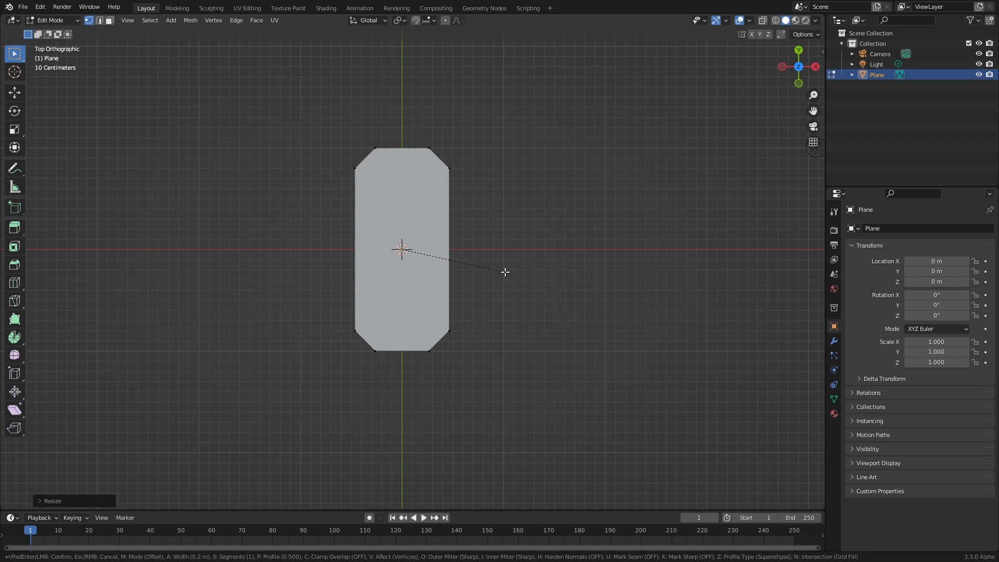
click(505, 272)
Step: Select the octagonal face and inset it to create a narrow, even border around it
scroll(435, 257, up, 3)
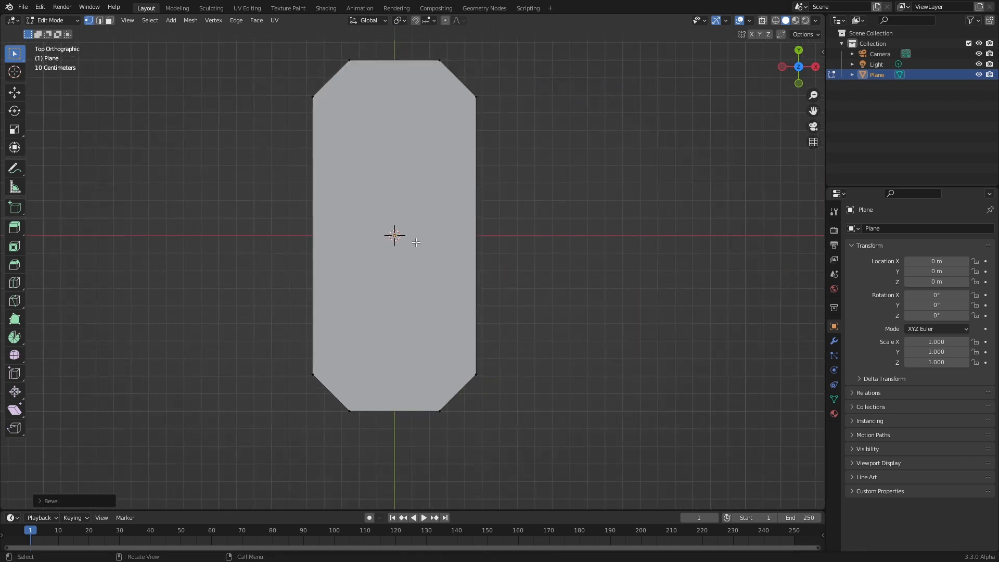
middle_drag(391, 199, 463, 187)
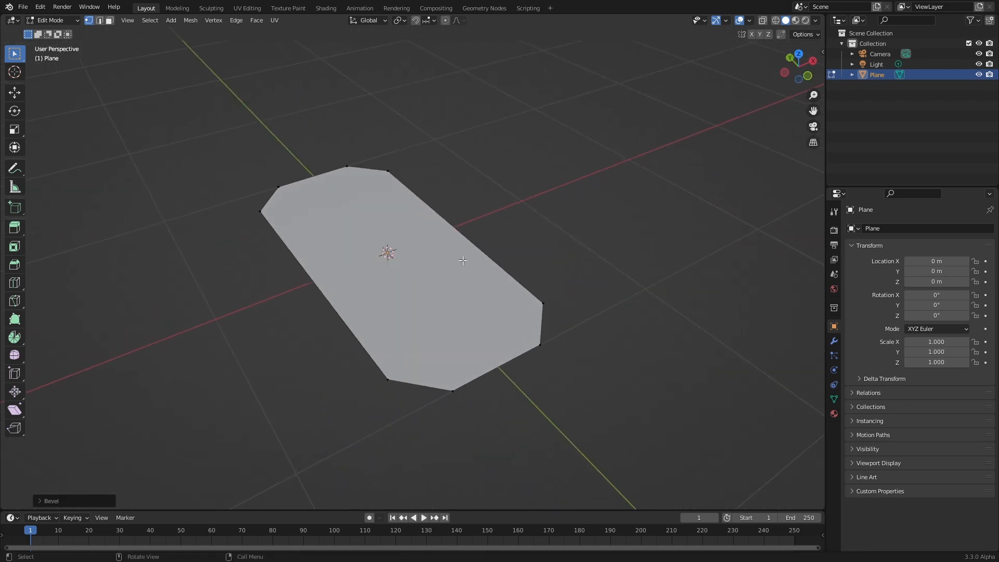
key(3)
click(441, 260)
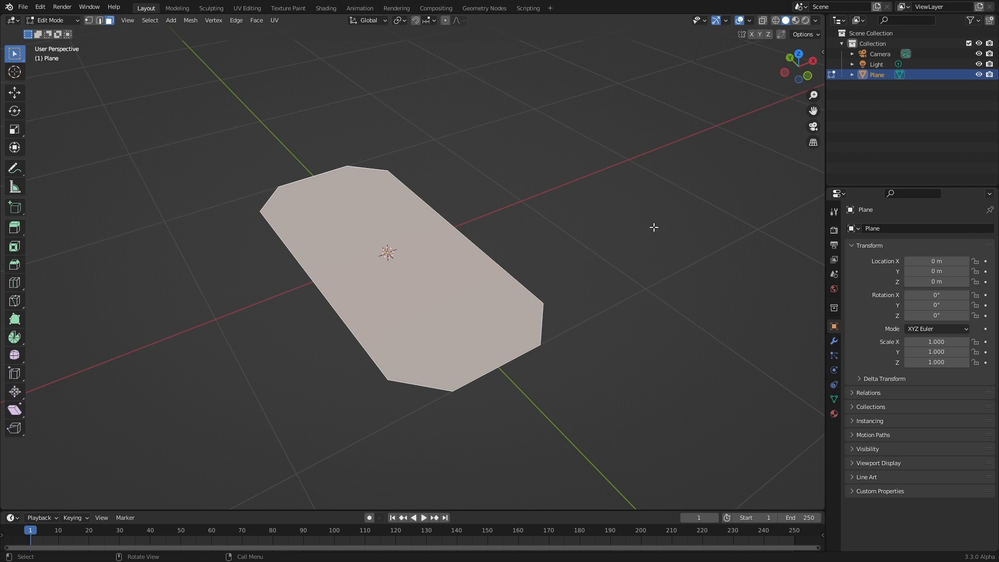
key(i)
click(637, 229)
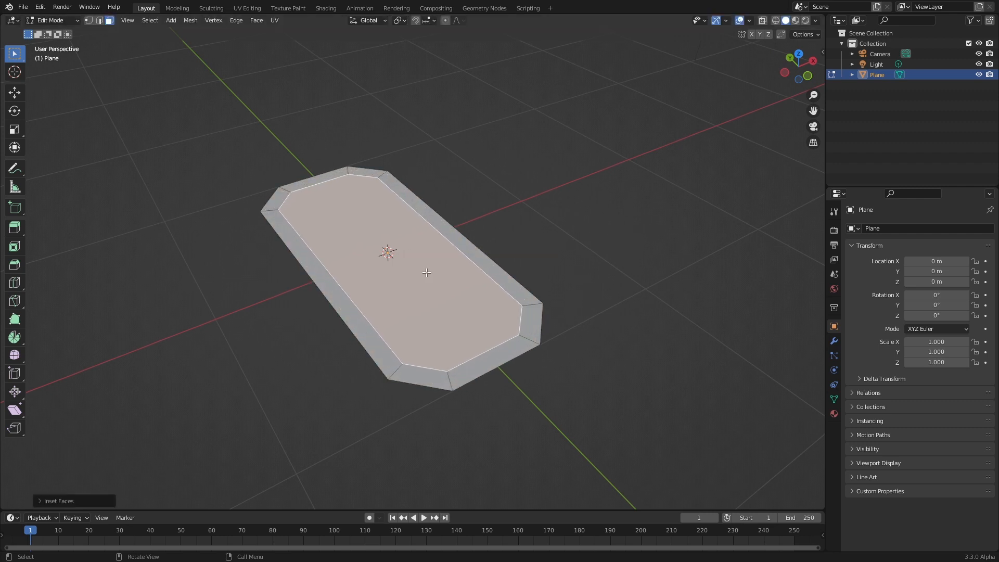
Step: Raise the inset face along Z so the border forms sloped sides, and return to Object Mode
middle_drag(427, 272, 448, 242)
key(g)
key(z)
click(462, 265)
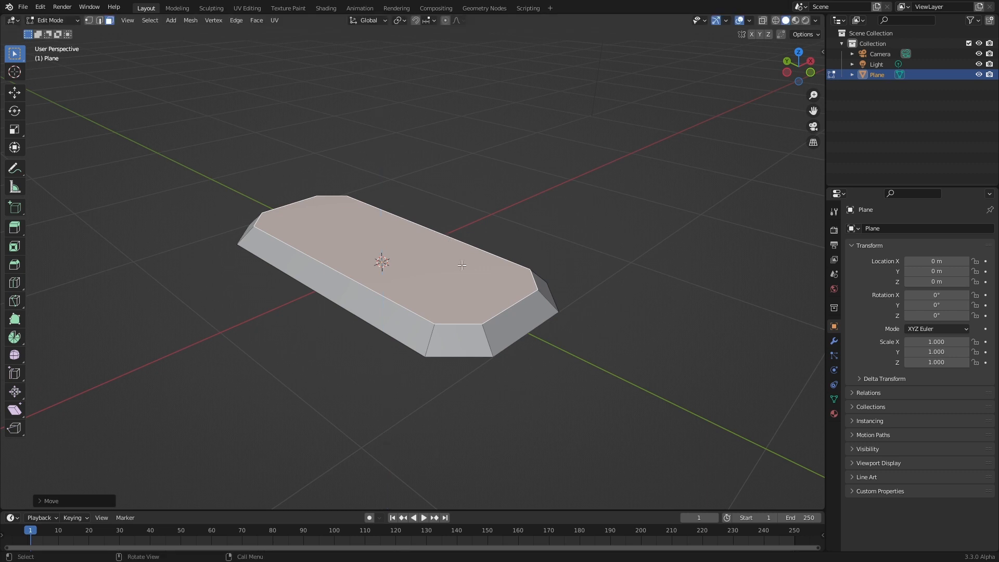
key(Tab)
Step: Add a Mirror modifier to the plane and set it to mirror across the Z axis only
middle_drag(451, 304, 455, 248)
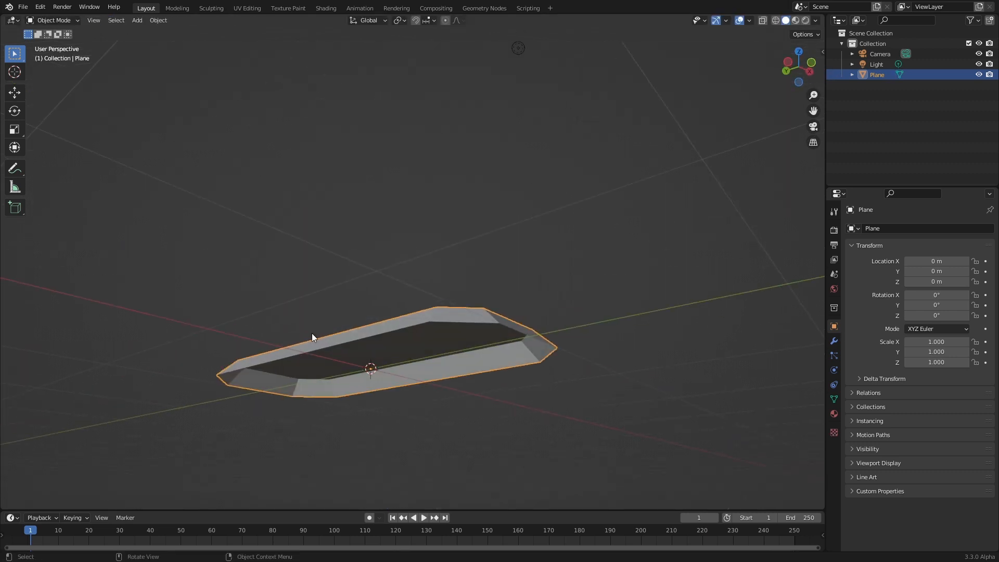
middle_drag(384, 289, 381, 331)
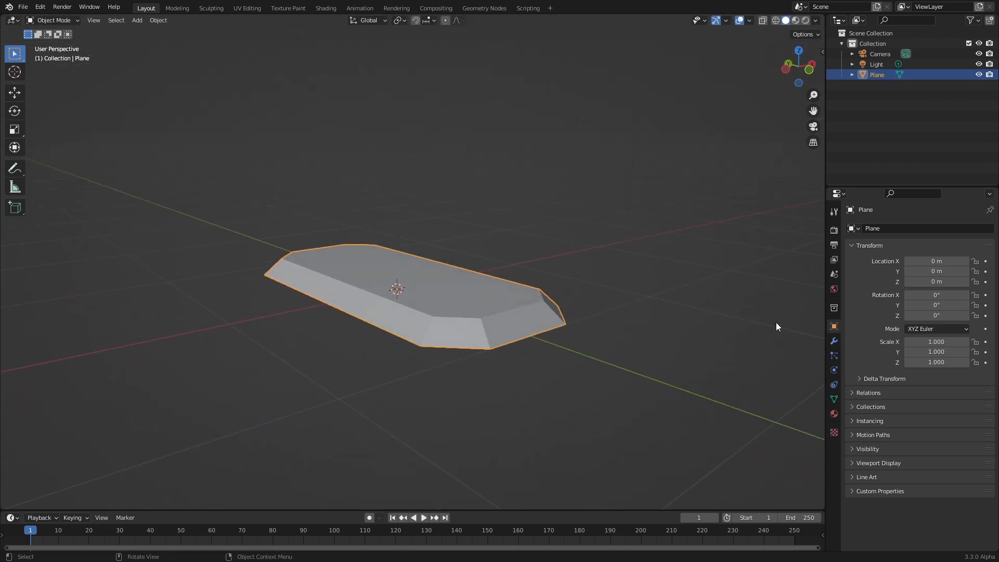
click(834, 342)
click(892, 229)
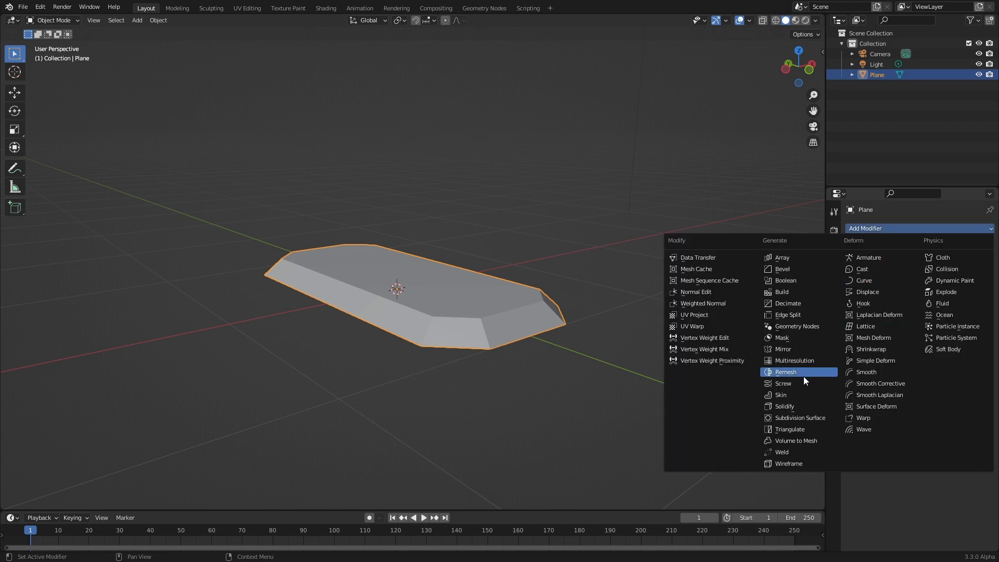
click(781, 351)
click(961, 262)
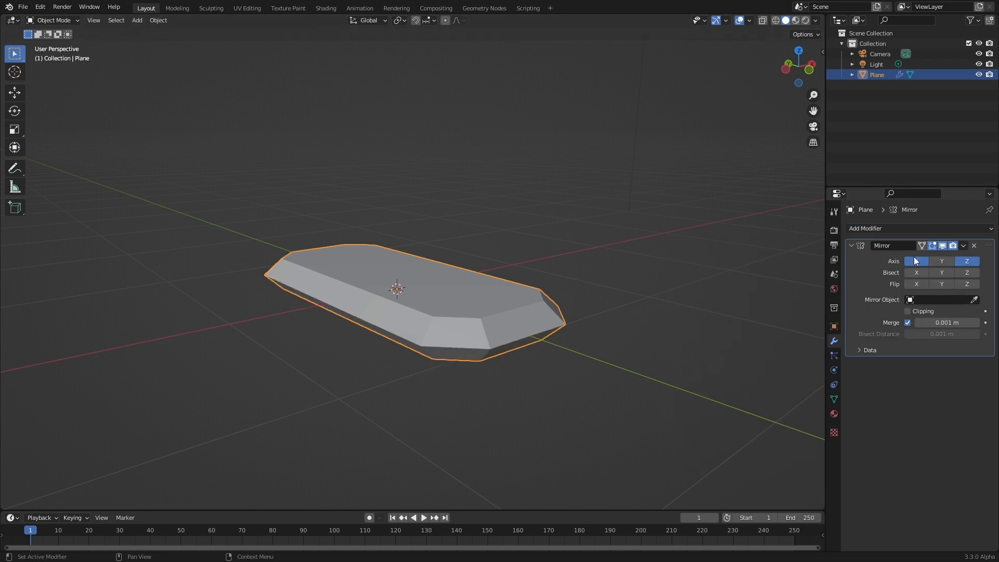
click(914, 260)
key(r)
key(r)
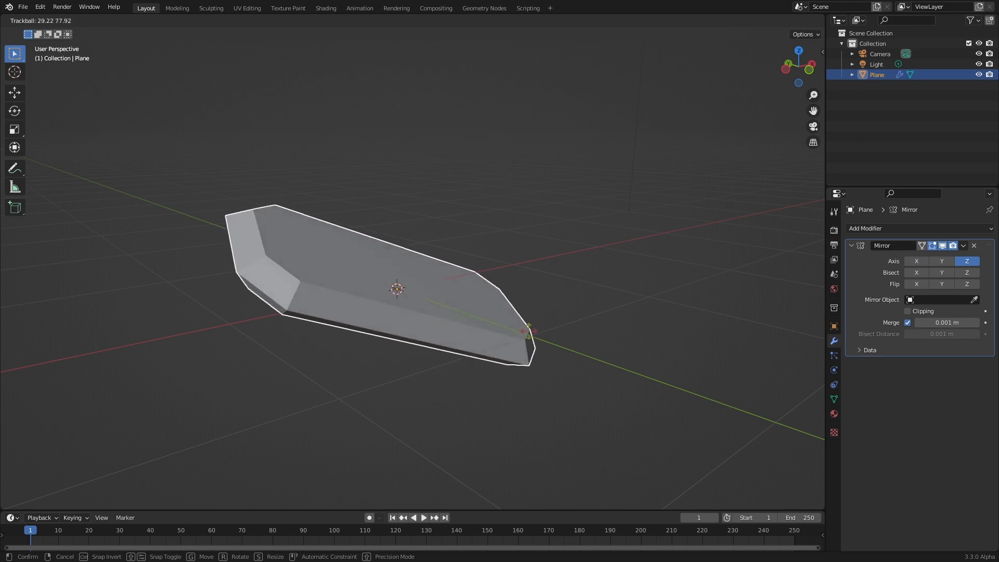
right_click(514, 266)
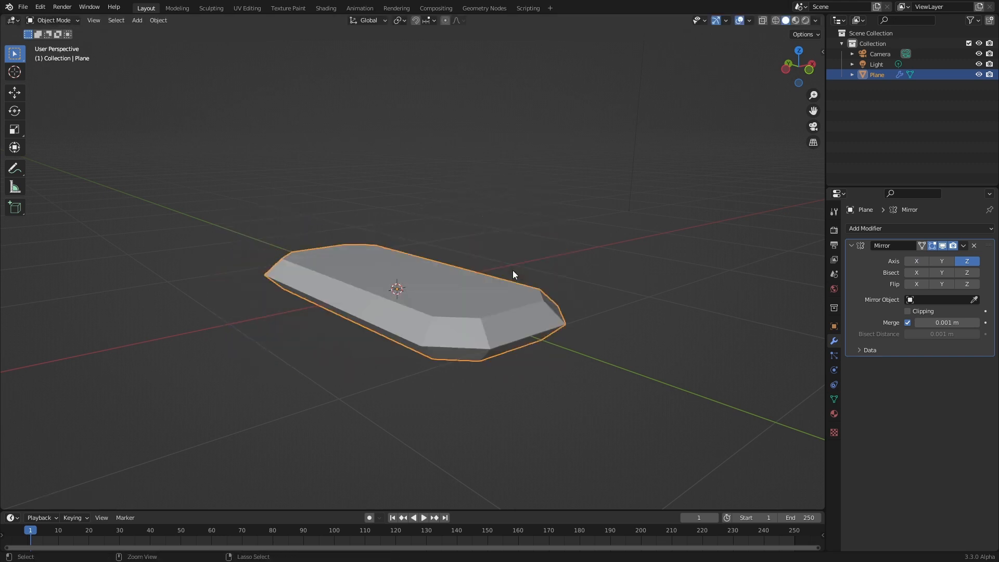
Step: In Edit Mode, move the whole upper half up along Z by about 0.03 m to open a gap between the mirrored halves
key(Tab)
scroll(509, 329, up, 2)
middle_drag(510, 328, 540, 343)
key(g)
key(z)
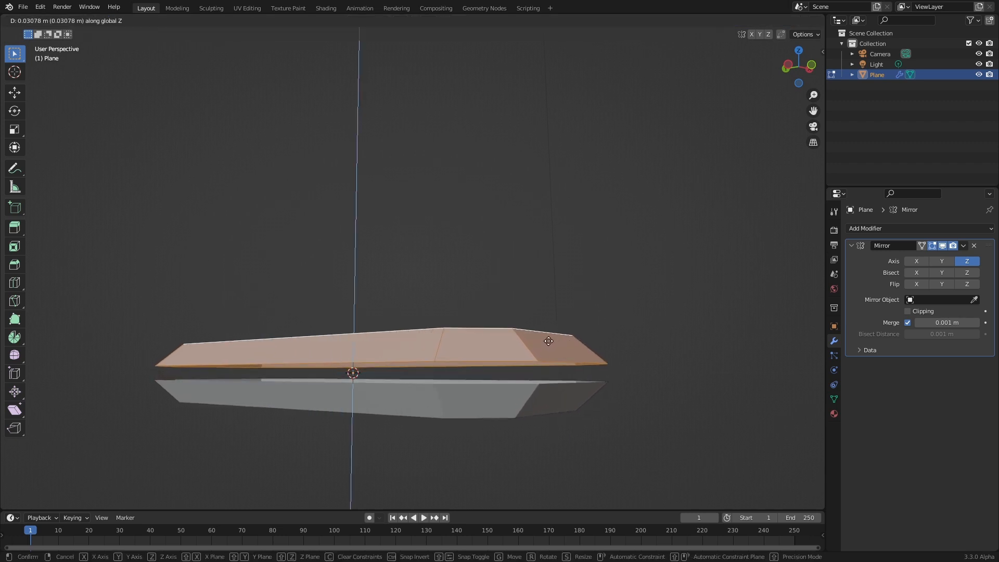
click(549, 340)
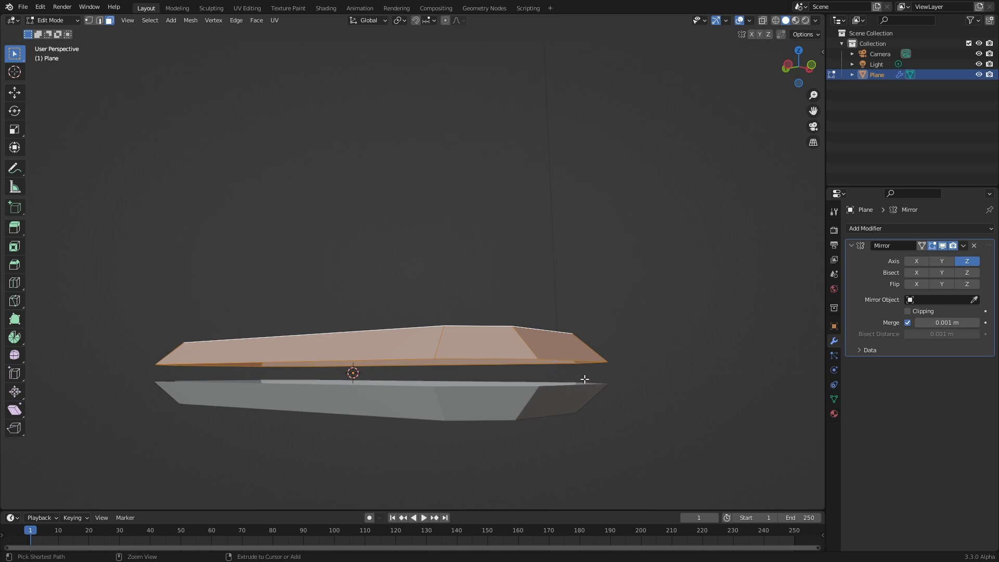
Step: Select the bottom edge loop of the upper half and extrude it down along Z by about 0.04 m to meet the mirrored half
scroll(582, 379, up, 2)
shift+middle_drag(561, 362, 537, 342)
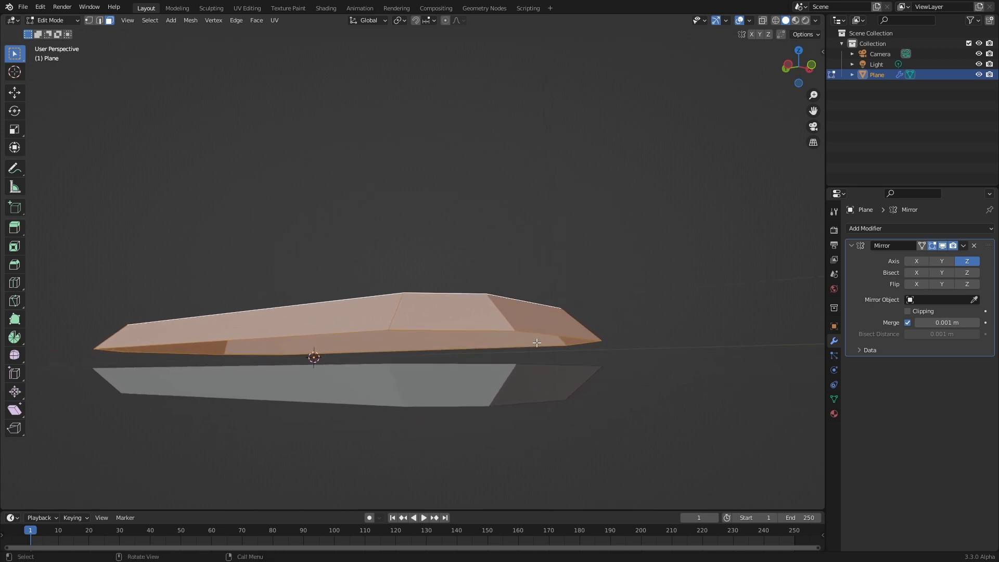
key(2)
alt+click(550, 333)
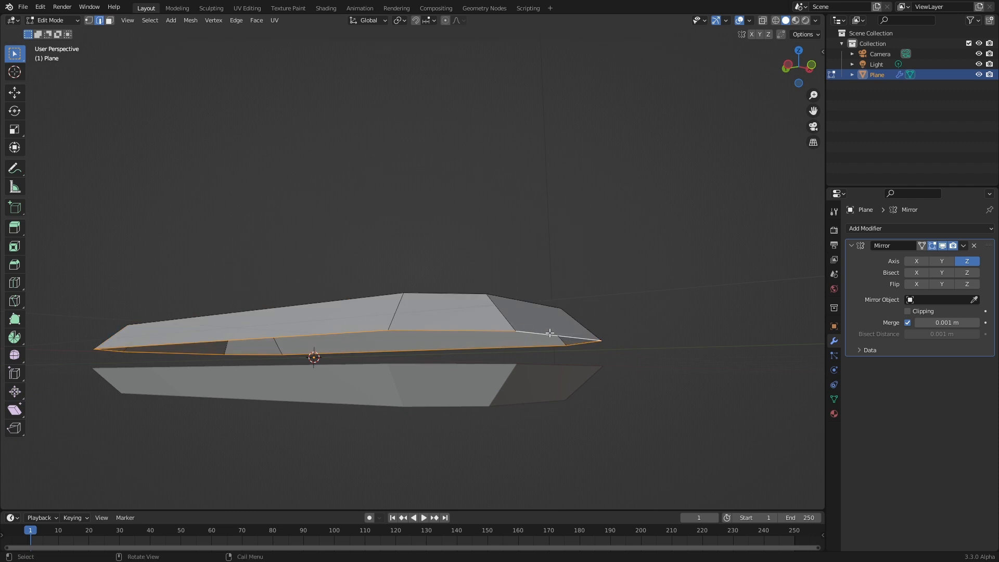
key(e)
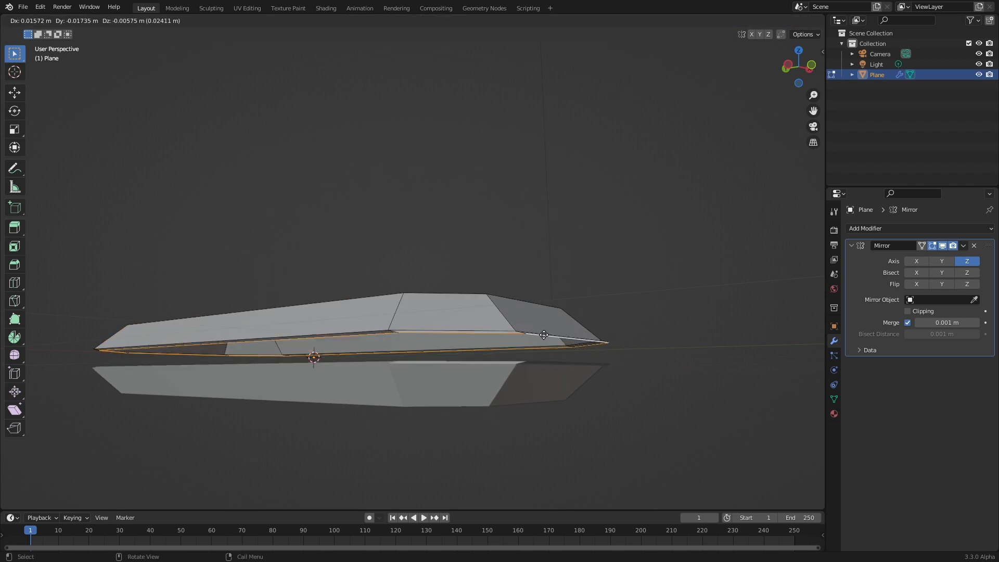
key(z)
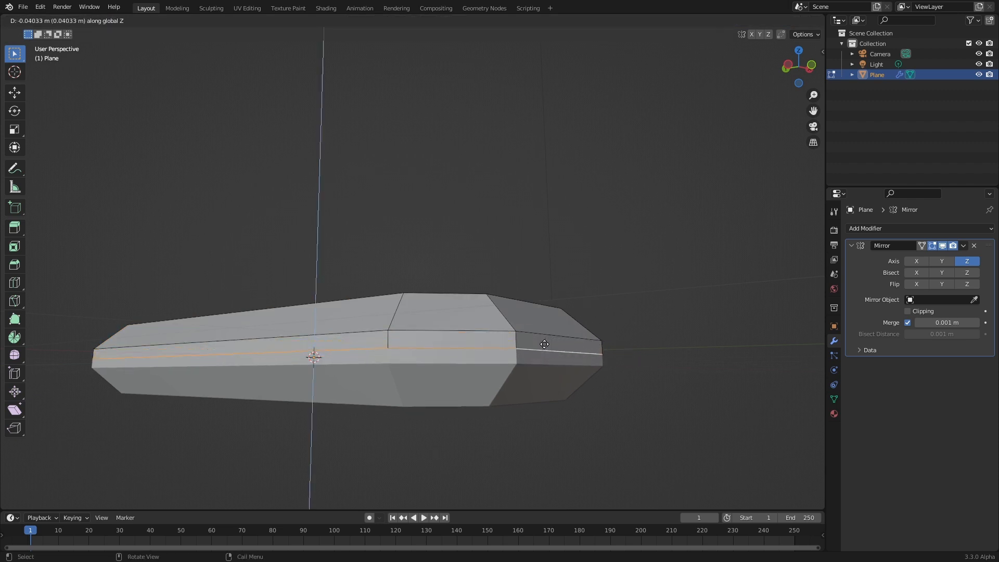
click(544, 344)
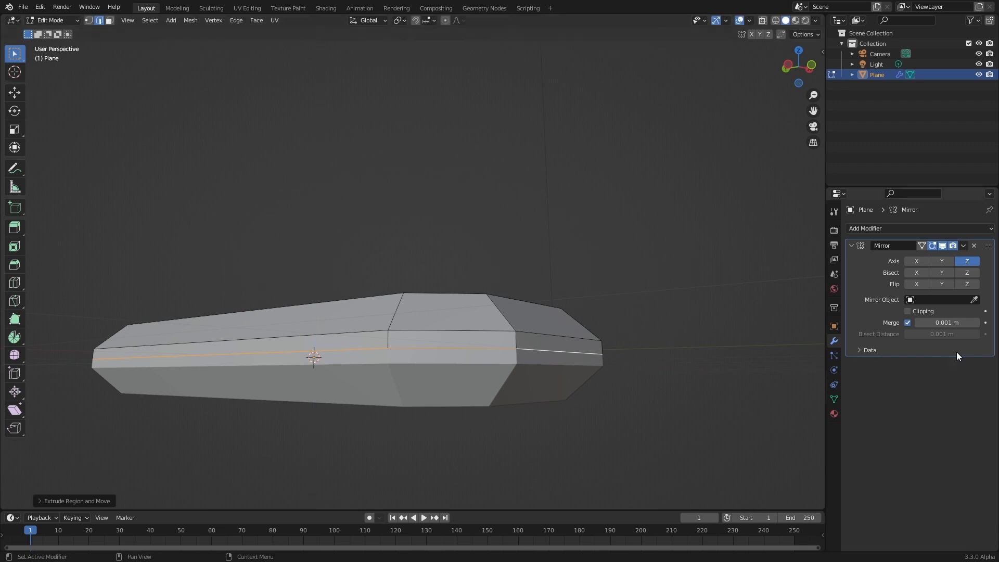
Step: Set the Mirror modifier's merge distance to 0.01 m
click(946, 322)
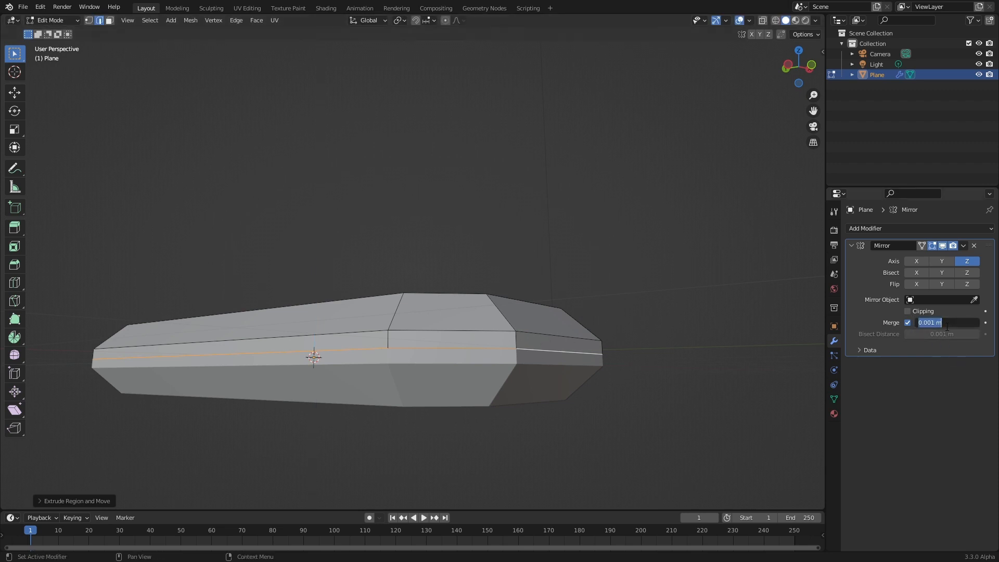
text(.01)
key(Return)
Step: Select the upper sloped faces together with the top face and move them up along Z by about 0.033 m to thicken the gem's side
scroll(544, 352, up, 3)
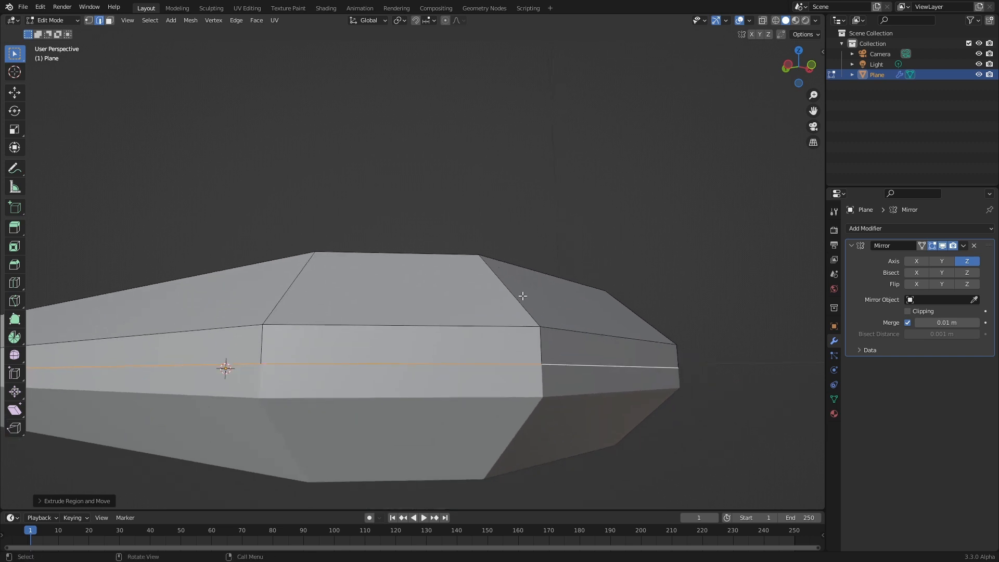
middle_drag(522, 296, 433, 242)
alt+click(433, 242)
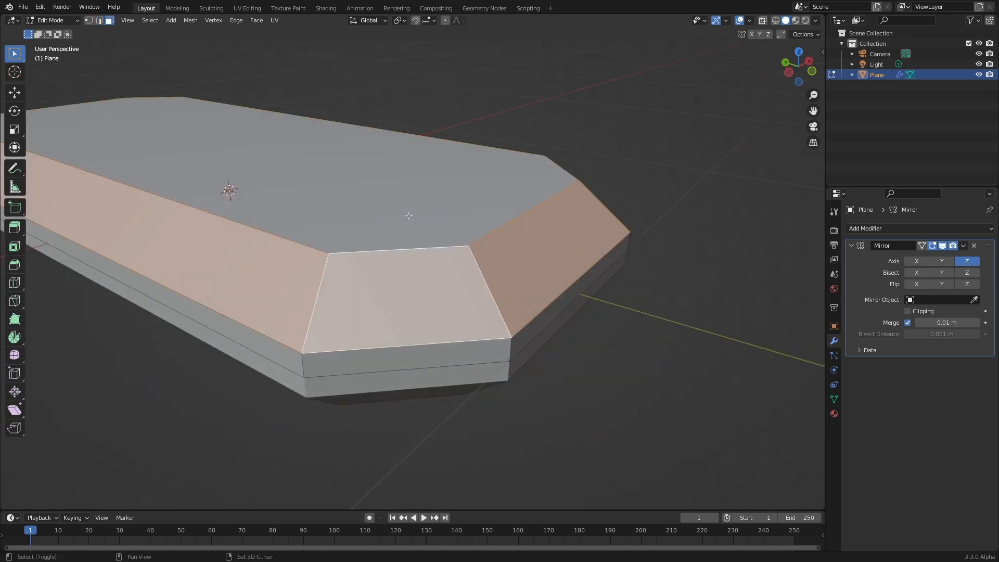
scroll(409, 215, down, 4)
key(e)
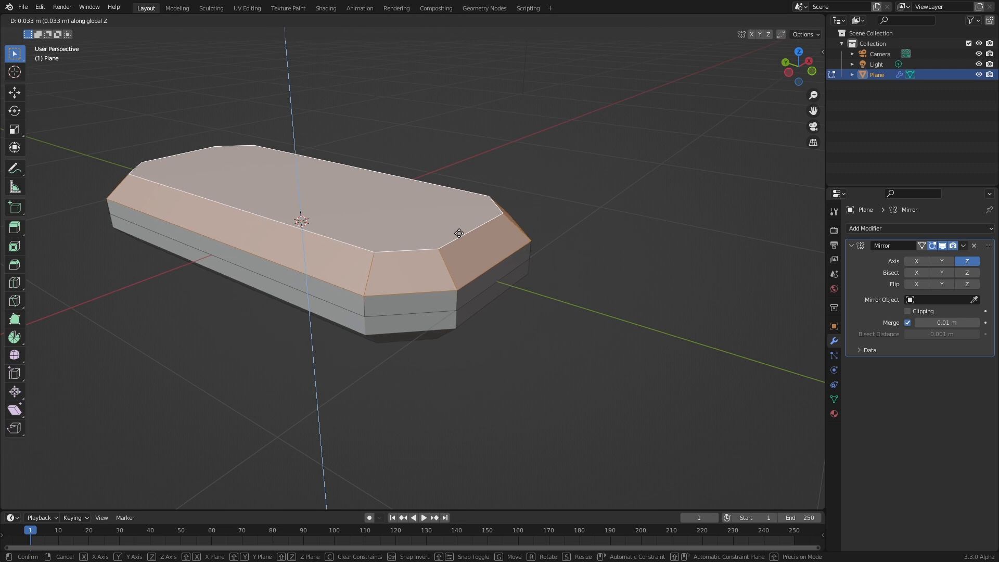
click(459, 233)
key(Tab)
scroll(500, 268, down, 4)
Step: Rotate the gem 90 degrees about the X axis in Object Mode so that it stands upright
middle_drag(414, 236, 297, 252)
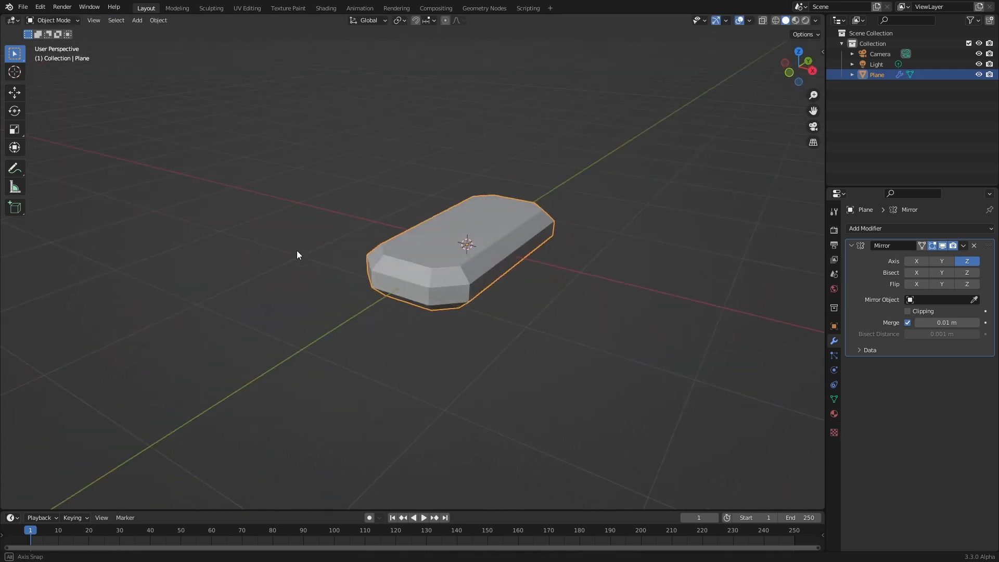
scroll(540, 266, up, 2)
text(rx)
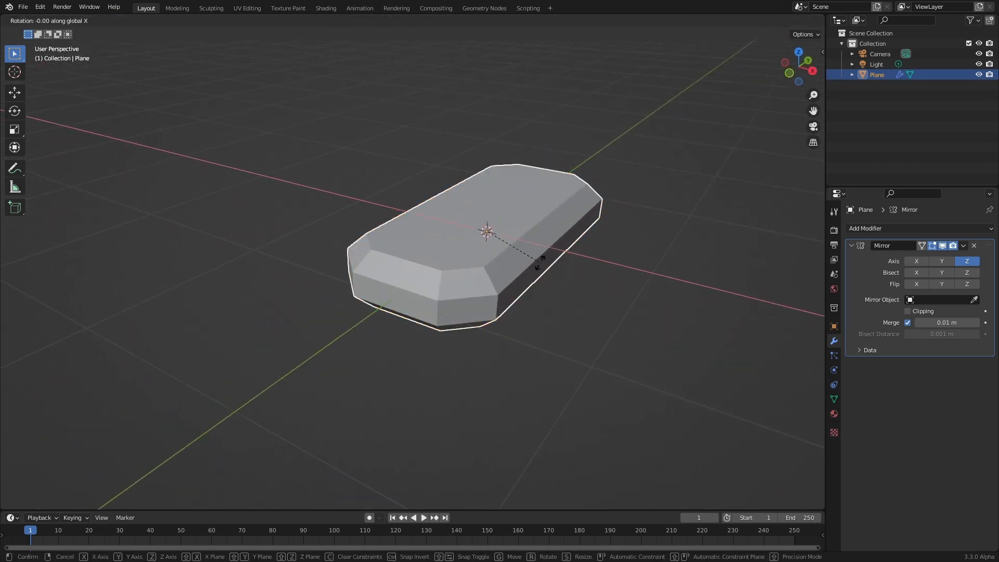
text(90)
key(Return)
middle_drag(542, 144, 490, 200)
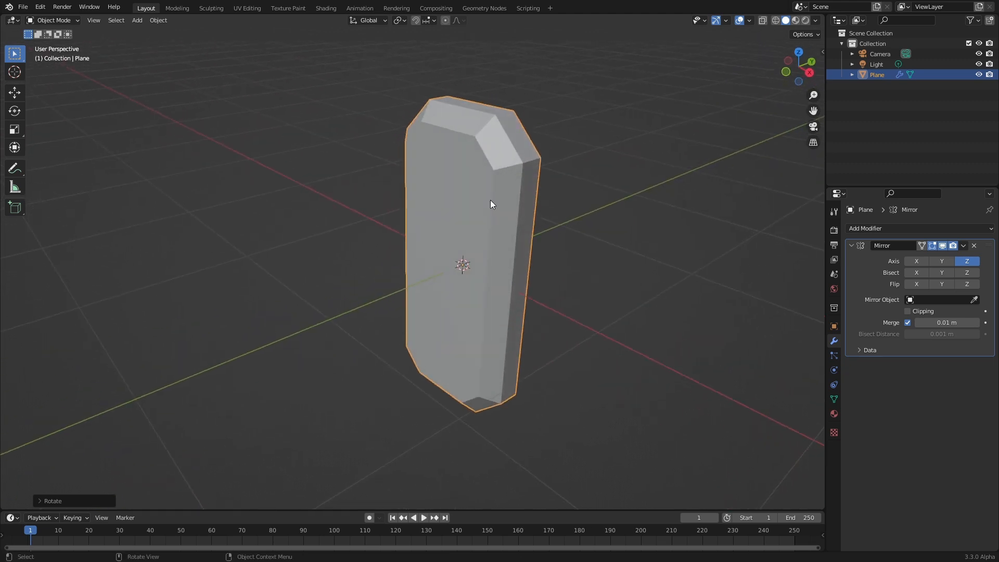
Step: Add a Bevel modifier to the gem with 3 segments and an amount of about 0.016 m
click(921, 230)
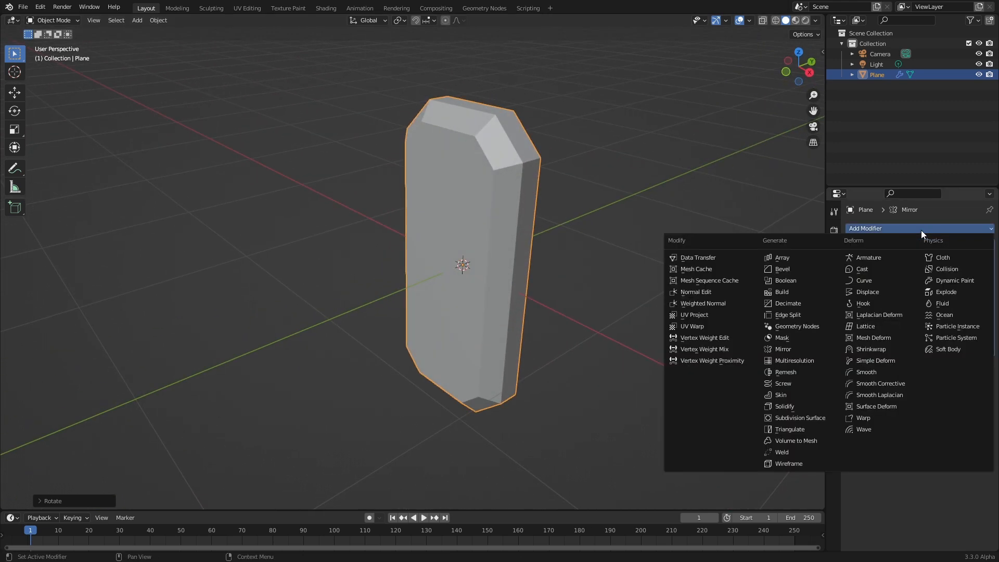
click(783, 270)
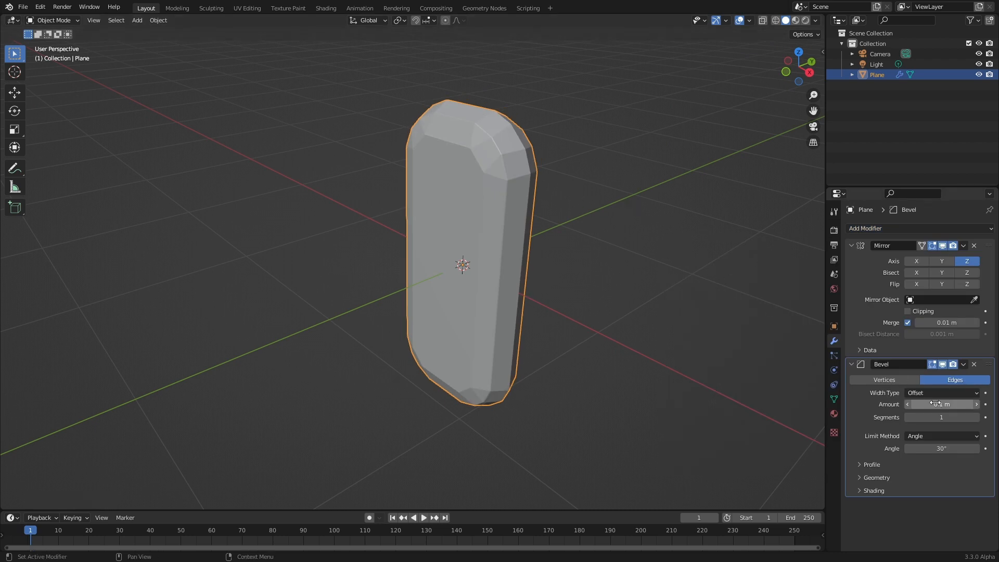
click(976, 418)
click(976, 418)
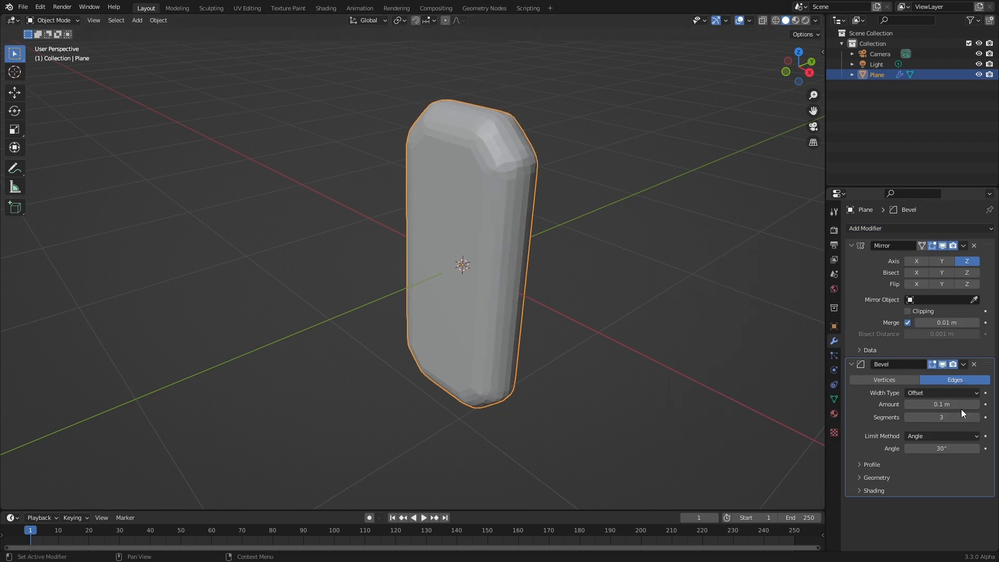
drag(941, 404, 922, 404)
middle_drag(677, 271, 561, 260)
scroll(494, 283, up, 3)
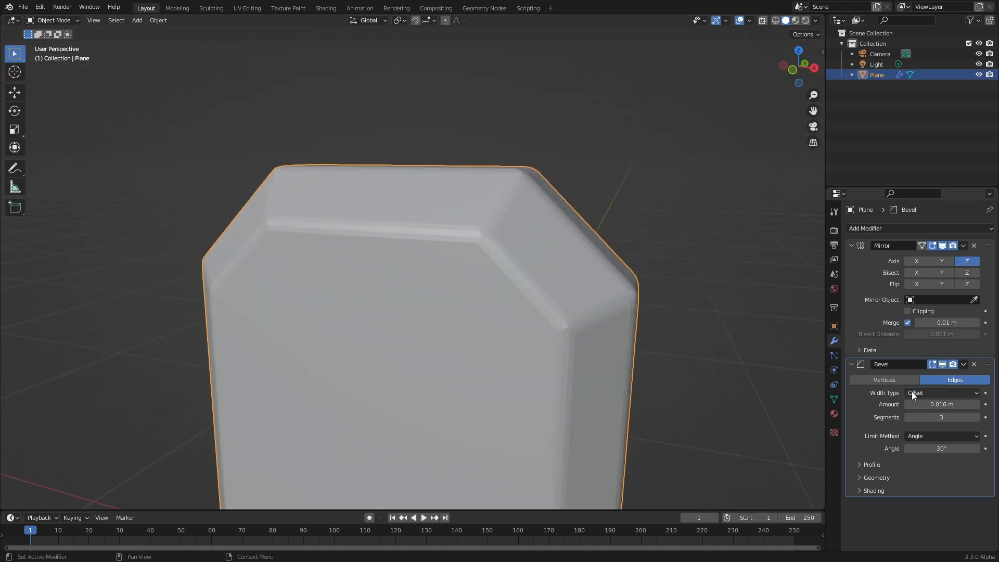
Step: Compare the gem with and without the bevel, and set the Bevel modifier to 6 segments and an amount of 0.011 m
click(943, 364)
click(943, 365)
click(976, 417)
scroll(598, 298, down, 2)
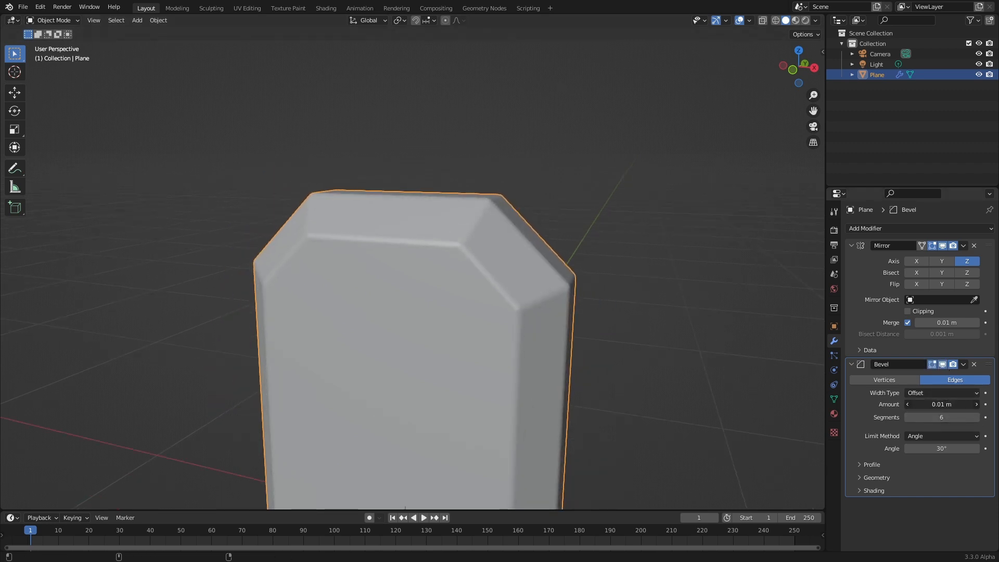
scroll(477, 335, down, 4)
middle_drag(477, 336, 520, 237)
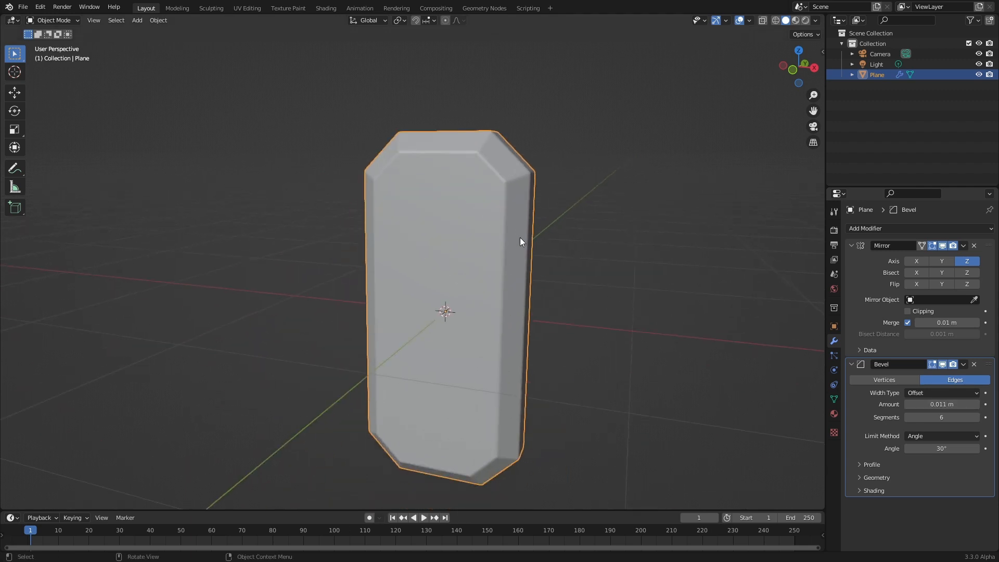
Step: In Edit Mode, inset the large front face slightly and extrude the inner face inward to form a recess
key(Tab)
click(459, 260)
middle_drag(459, 261, 573, 274)
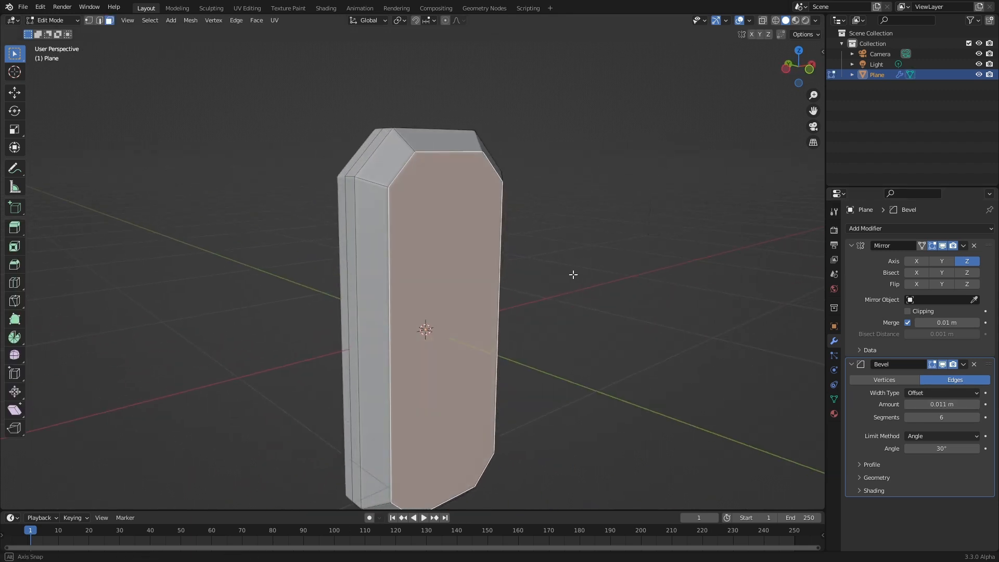
key(i)
click(575, 257)
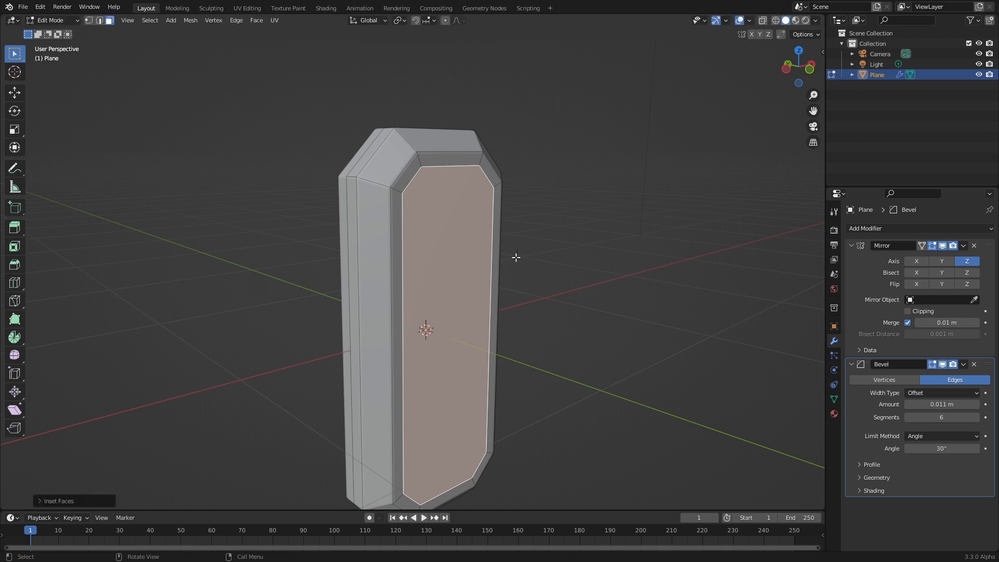
scroll(526, 267, up, 2)
key(e)
click(522, 265)
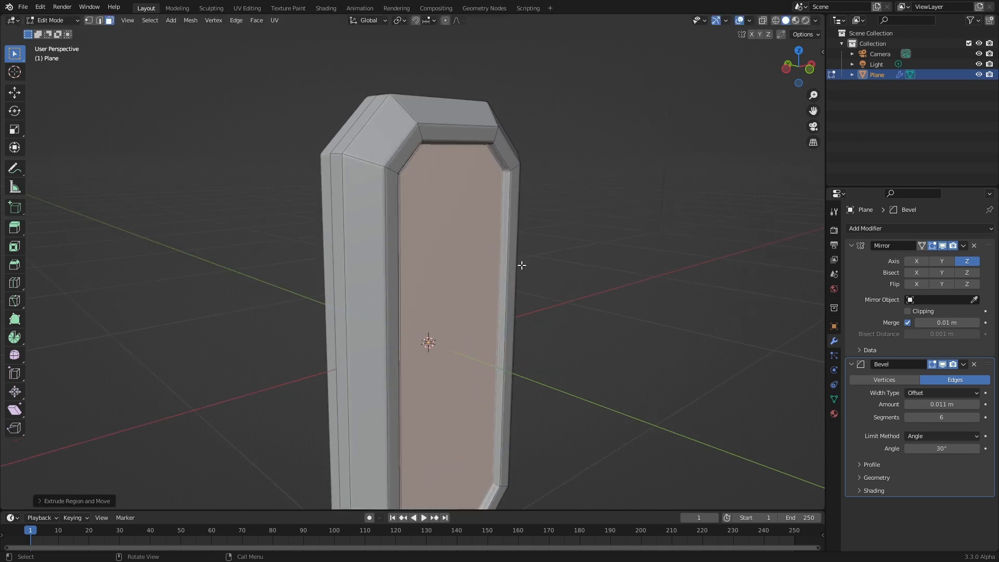
Step: Inset the recessed front face again and extrude it further inward to create a second, narrower step
key(i)
click(635, 247)
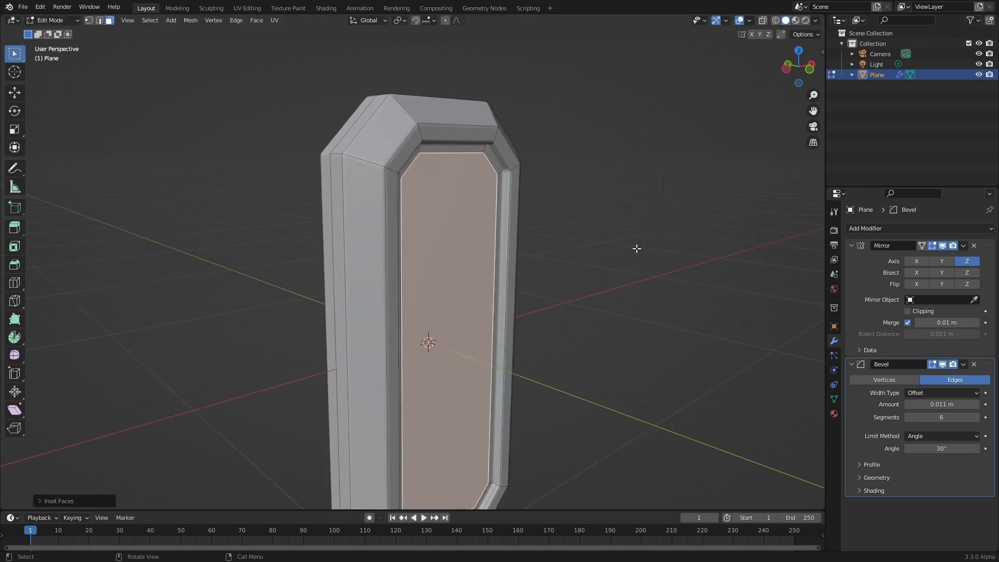
key(e)
click(631, 247)
key(Tab)
middle_drag(598, 242, 471, 261)
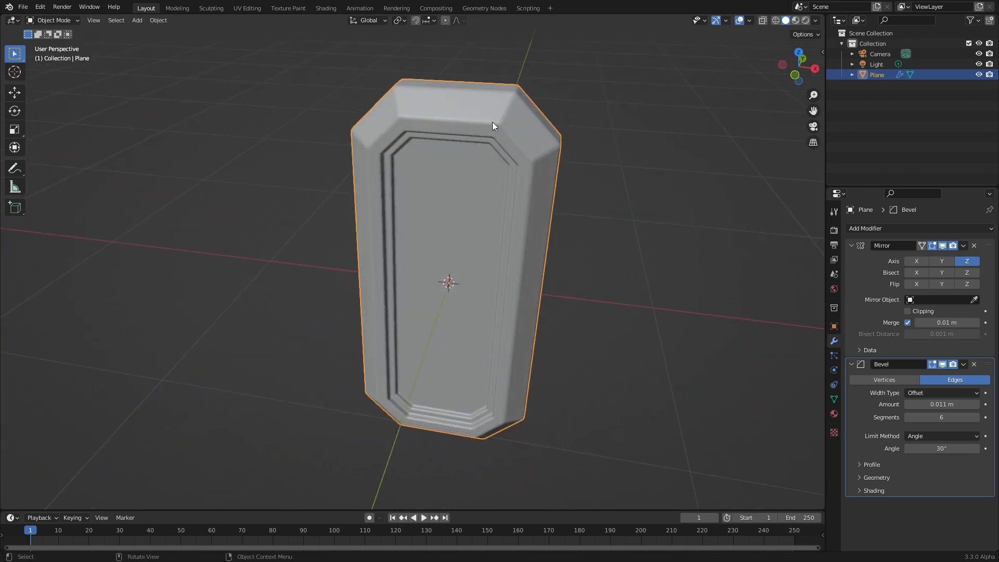
Step: Select the sloped and narrow side faces at the gem's upper and lower ends and inset them slightly
key(Tab)
click(477, 110)
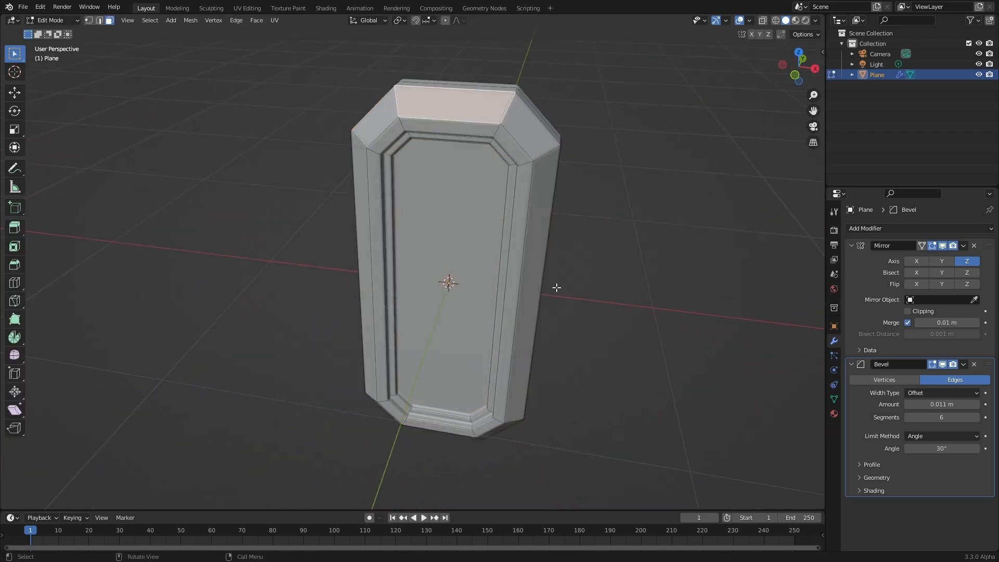
middle_drag(437, 423, 434, 242)
click(444, 441)
shift+click(428, 186)
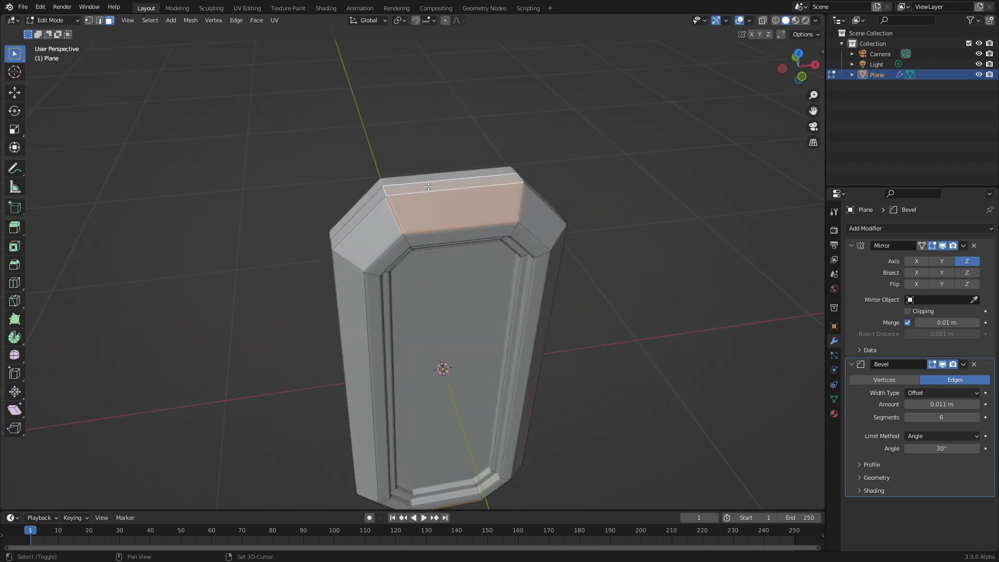
key(i)
click(633, 188)
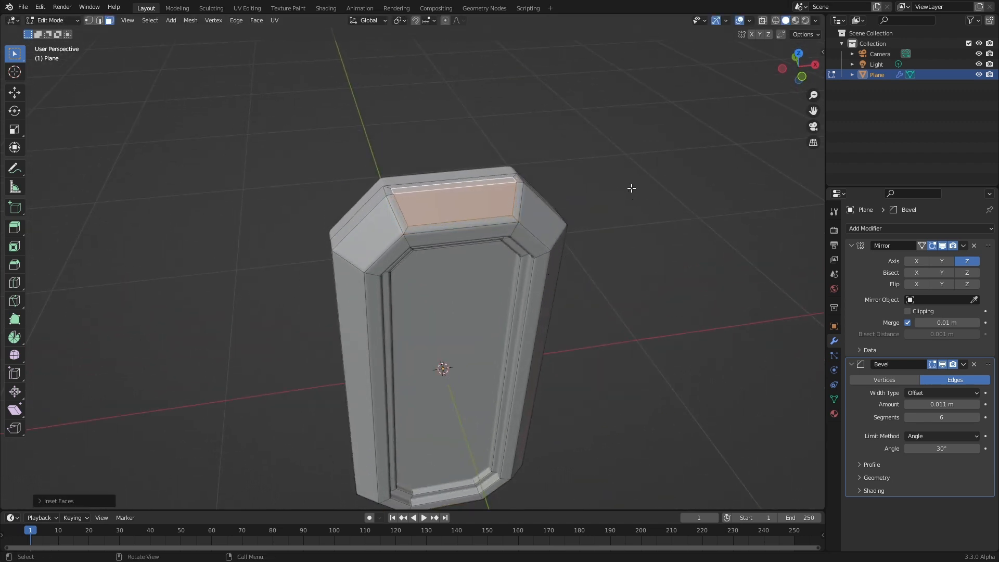
Step: Extrude the inset end faces inward along their normals by about 0.04 m and return to Object Mode
key(i)
right_click(631, 205)
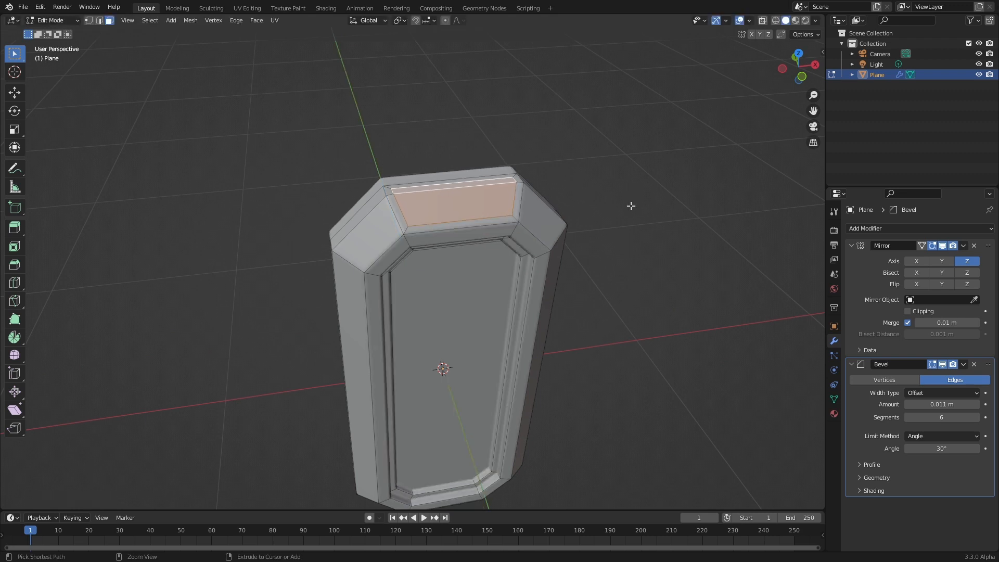
key(alt+e)
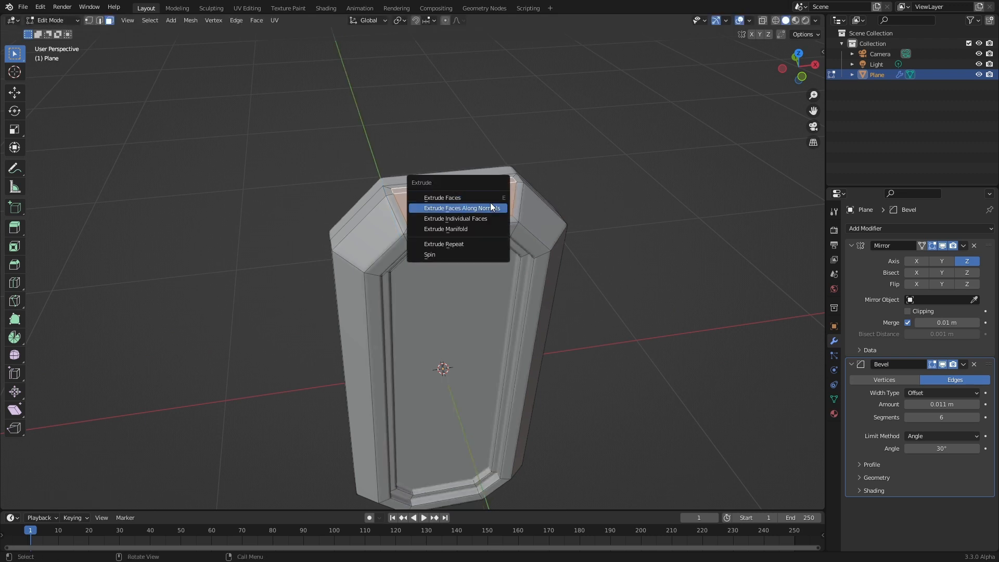
click(490, 206)
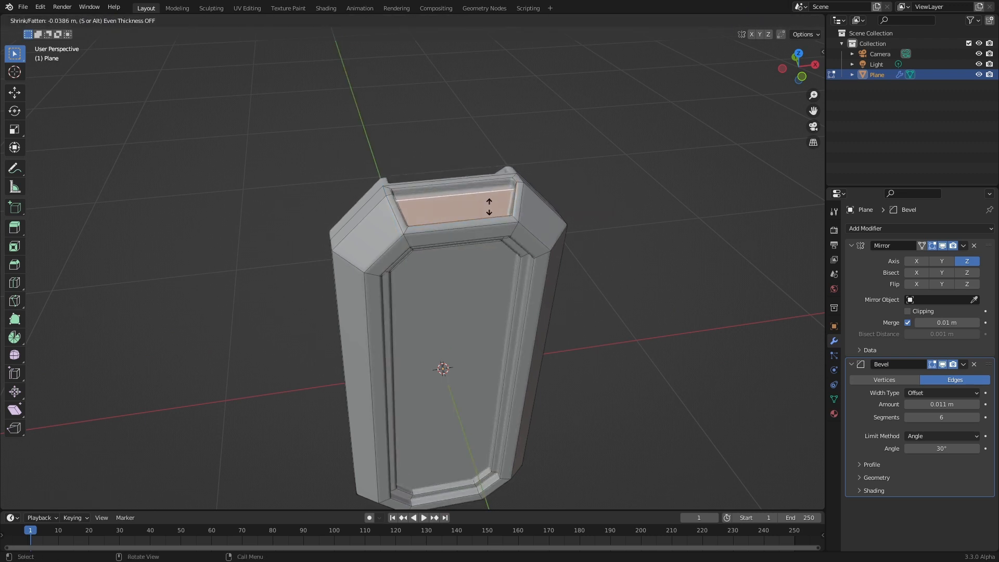
click(488, 206)
key(Tab)
middle_drag(587, 230, 483, 254)
shift+middle_drag(507, 297, 466, 253)
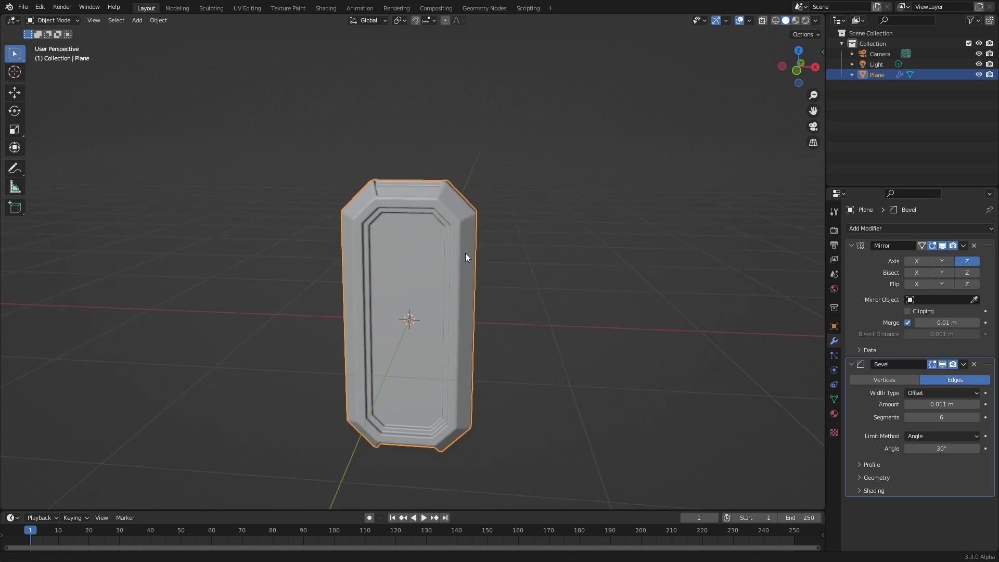
Step: Switch the viewport to rendered shading and set the render engine to Cycles with GPU Compute as the device
click(806, 20)
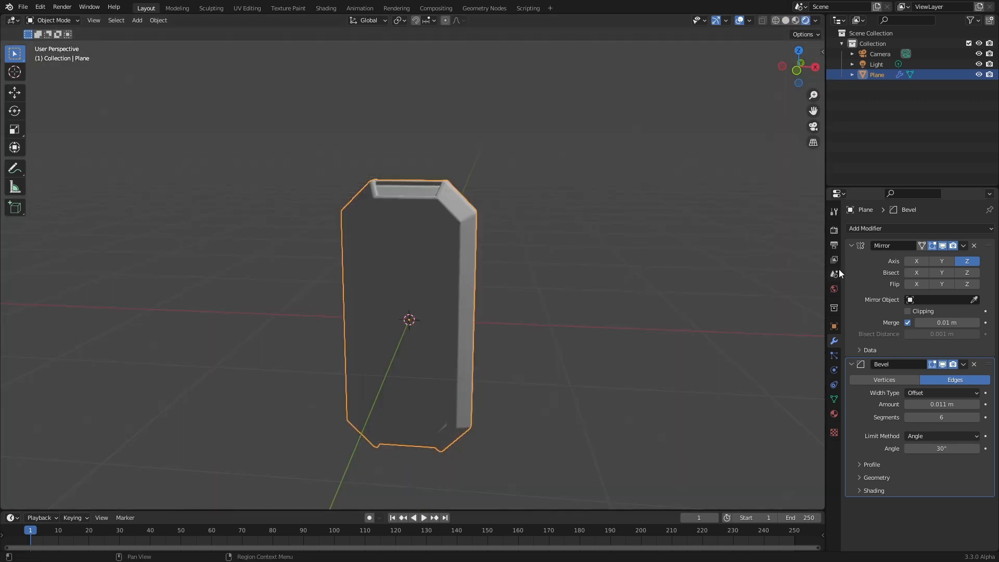
click(833, 230)
click(937, 229)
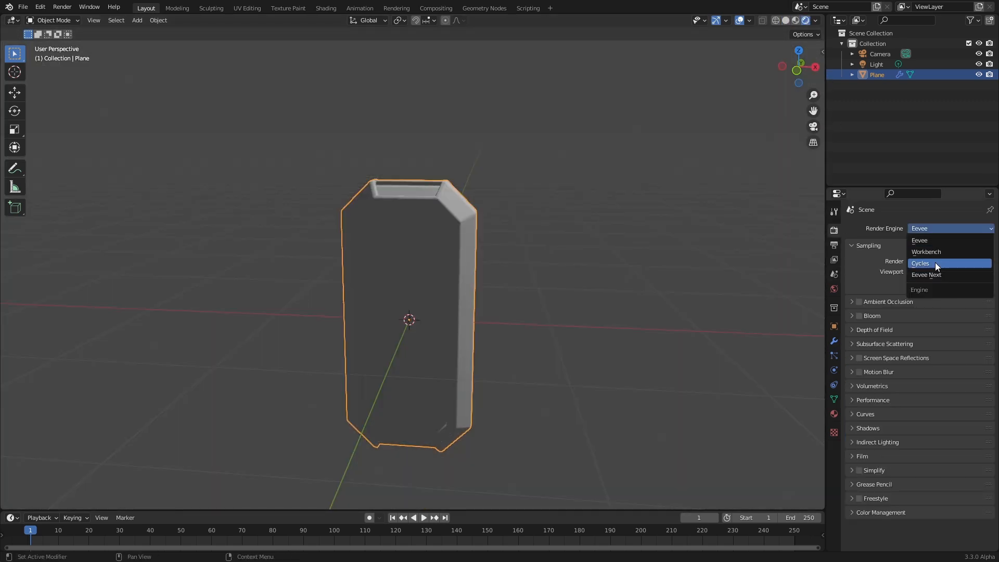
click(935, 263)
click(925, 254)
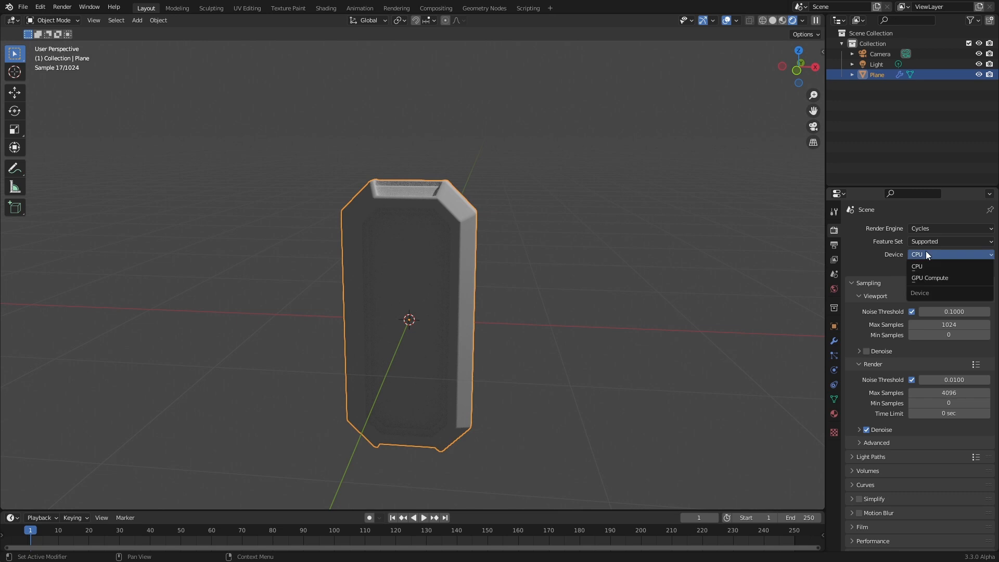
click(927, 278)
Step: Delete the Light object and light the world with an Environment Texture using the peppermint_powerplant_2k HDRI
click(875, 64)
key(x)
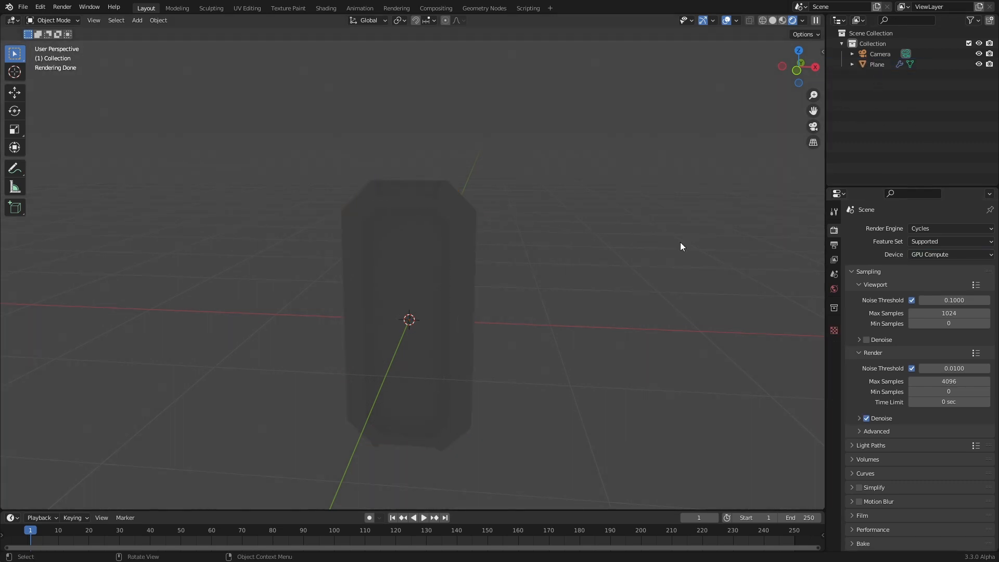
click(834, 288)
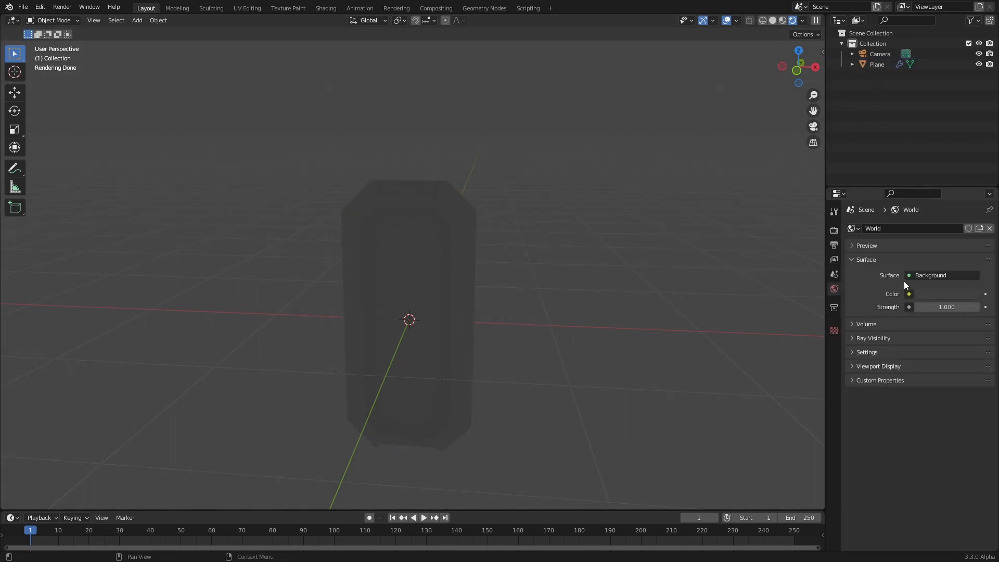
click(909, 294)
click(716, 341)
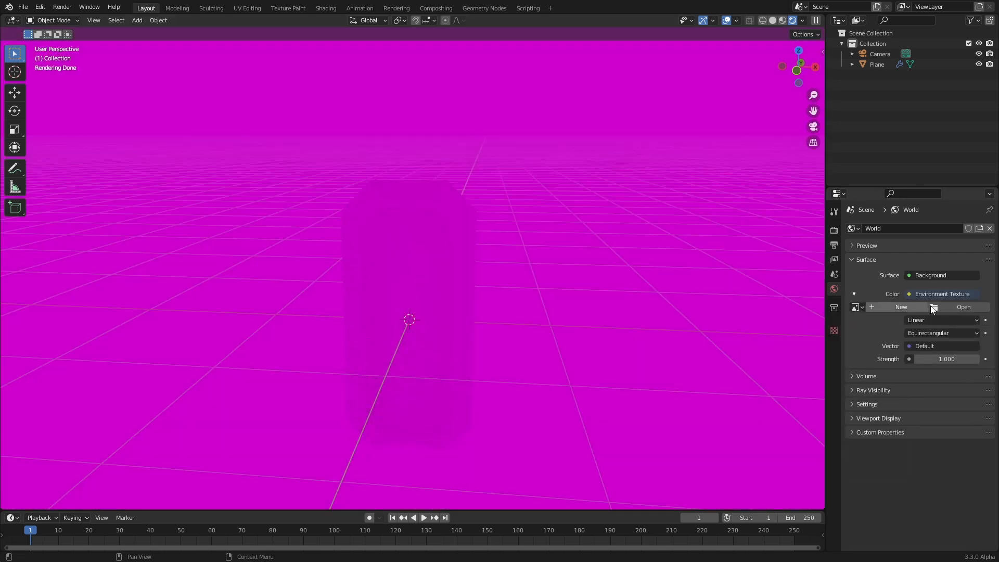
click(933, 309)
click(236, 385)
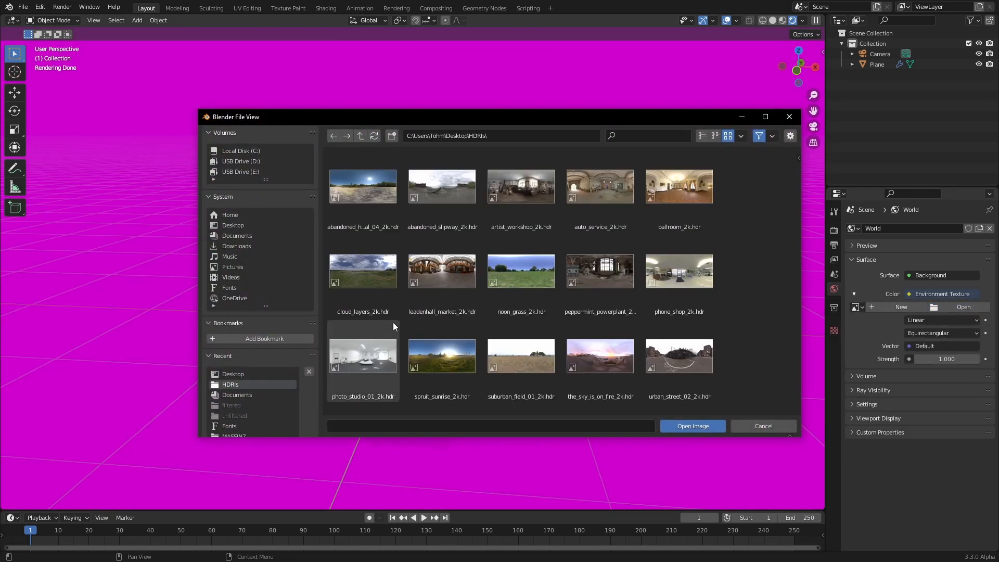
double_click(604, 276)
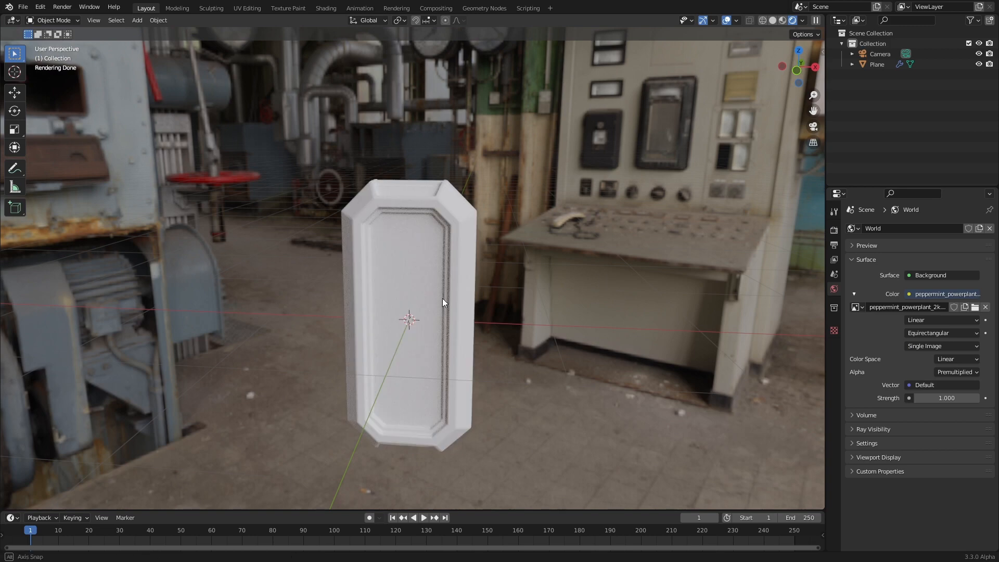
mouse_move(442, 301)
middle_down()
mouse_move(221, 288)
mouse_move(445, 298)
middle_up()
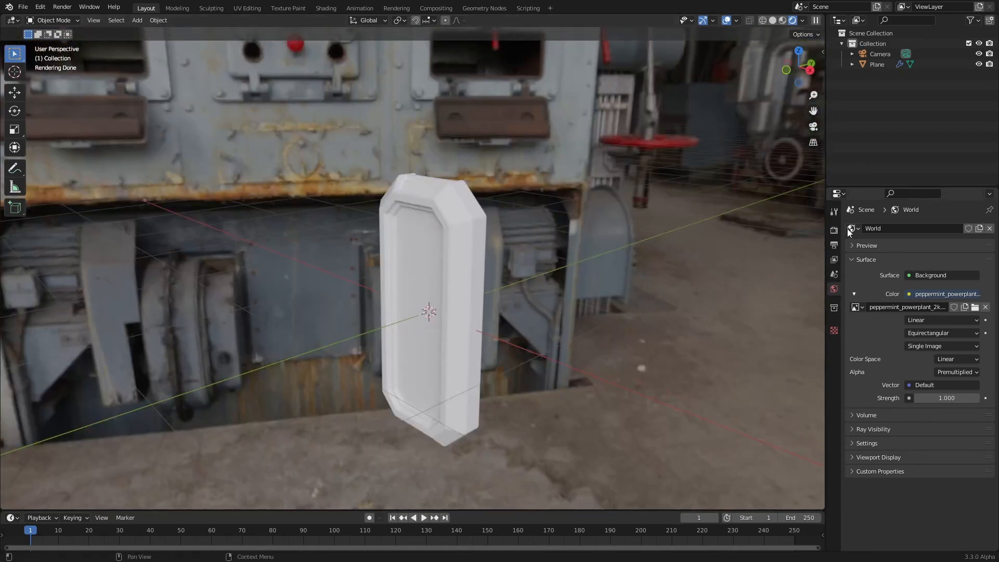
Step: Make the render's Film background transparent so the HDRI is hidden behind the gem
click(834, 230)
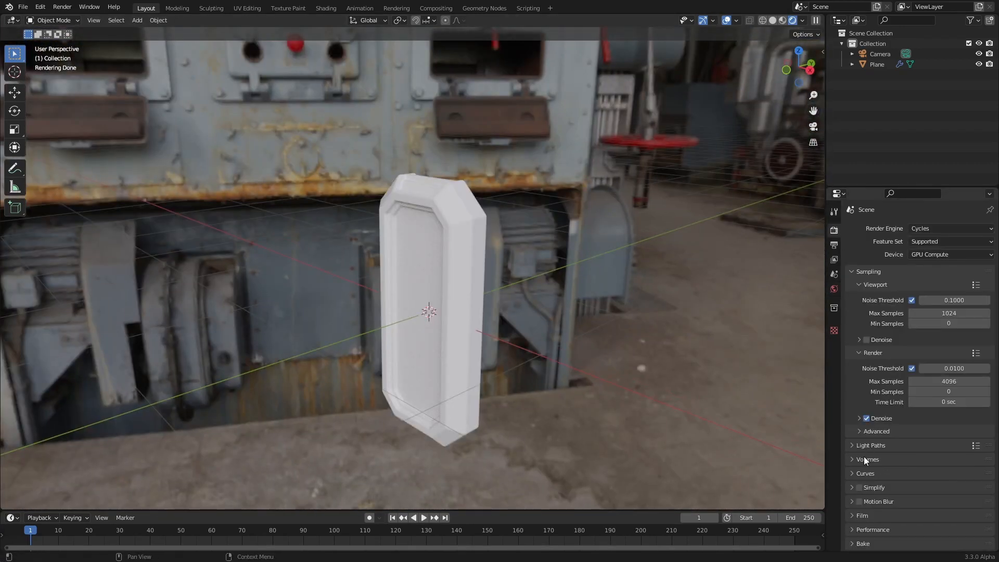
click(864, 517)
scroll(866, 517, down, 4)
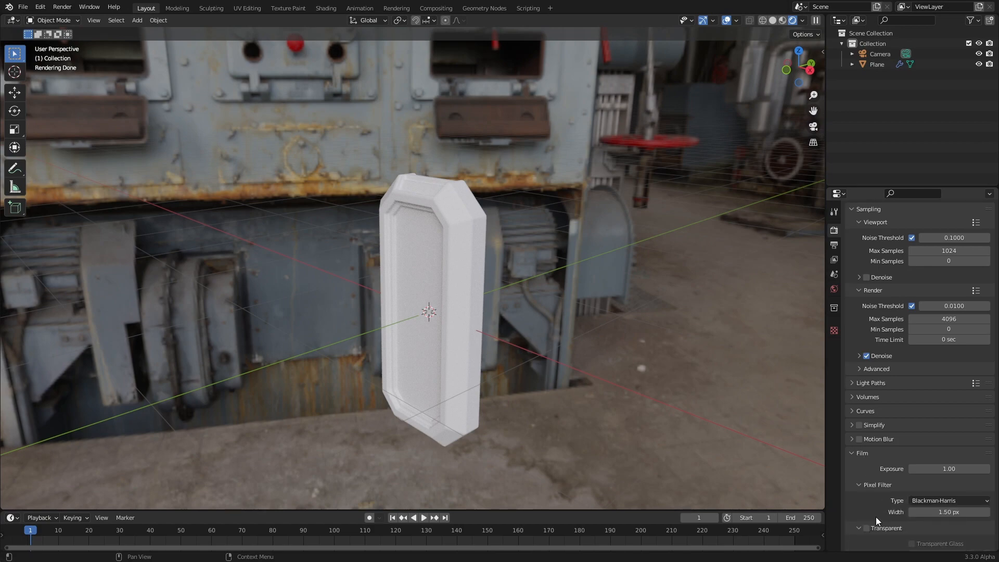
click(867, 506)
click(866, 507)
middle_drag(458, 294, 508, 292)
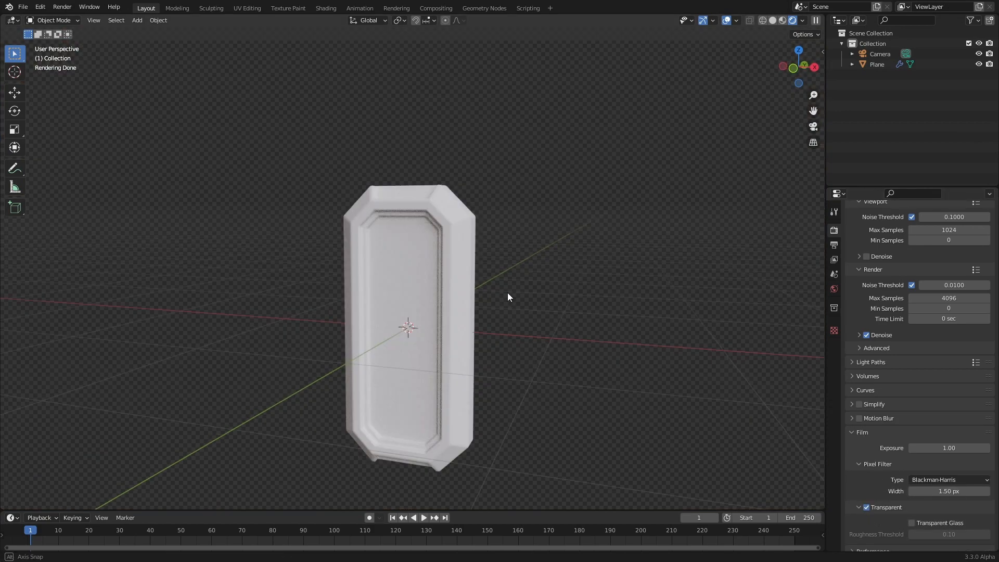
Step: Select the gem, switch to the Shading workspace and show the viewport in rendered shading
click(429, 298)
click(329, 8)
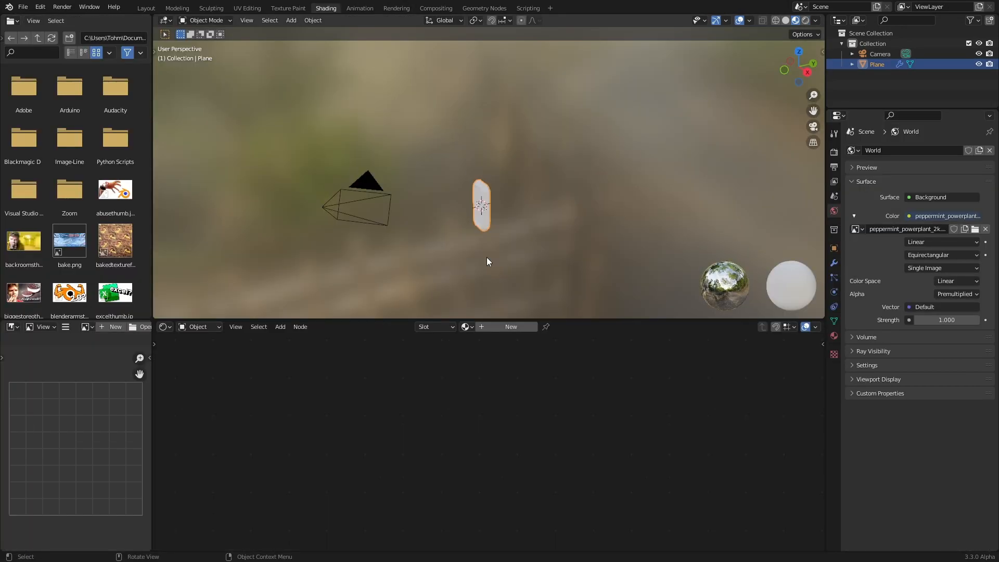
click(805, 20)
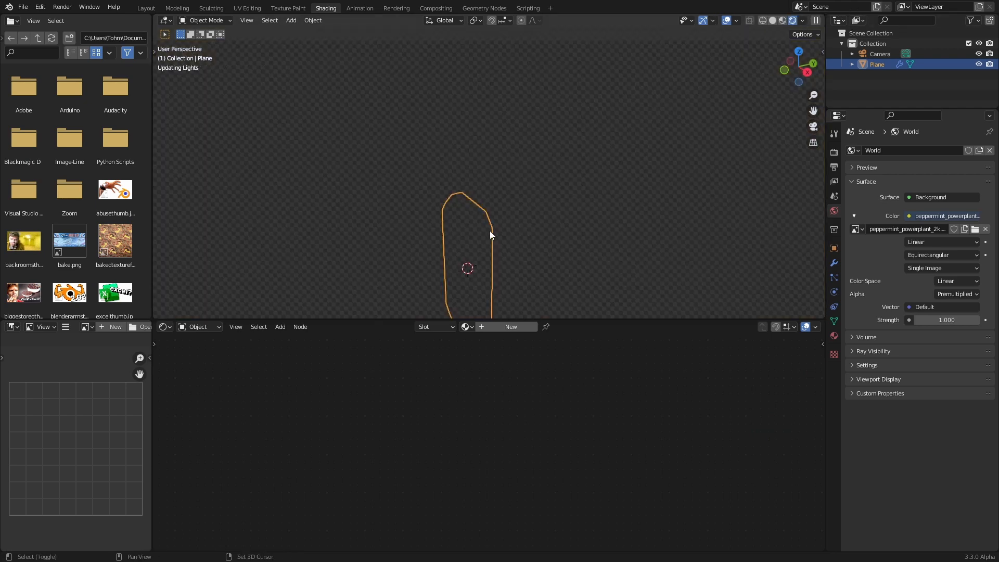
mouse_move(489, 230)
middle_down()
mouse_move(565, 186)
mouse_move(545, 226)
middle_up()
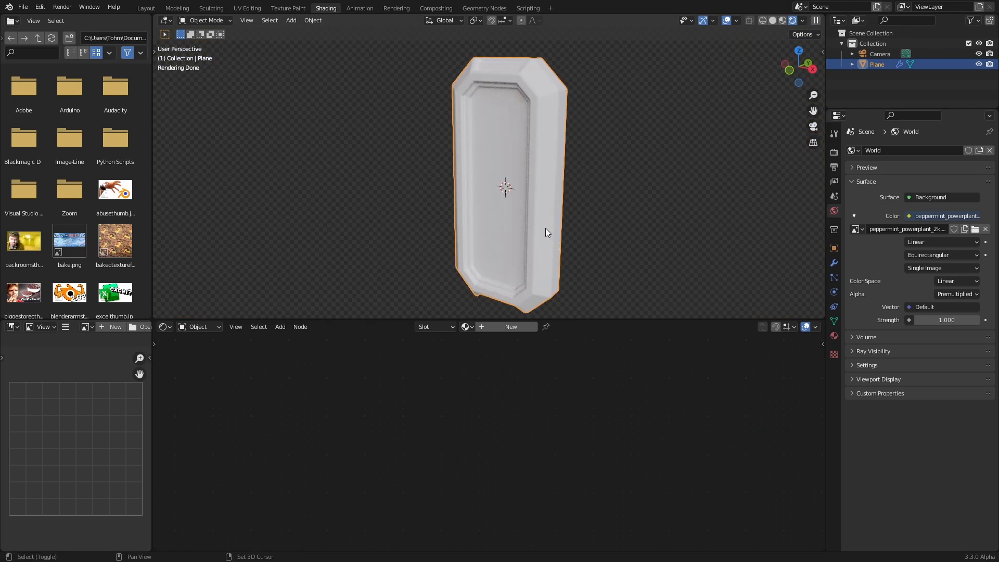
Step: Create a new material for the gem and set its Base Color to red with hue 0.005, saturation 1 and value 0.8
click(520, 327)
scroll(516, 404, up, 4)
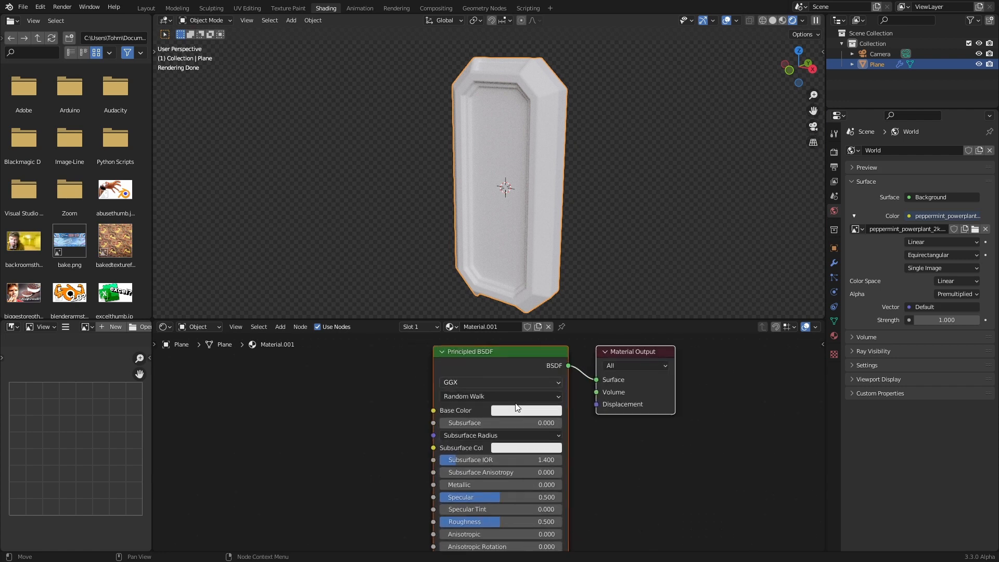
click(516, 403)
drag(544, 290, 538, 312)
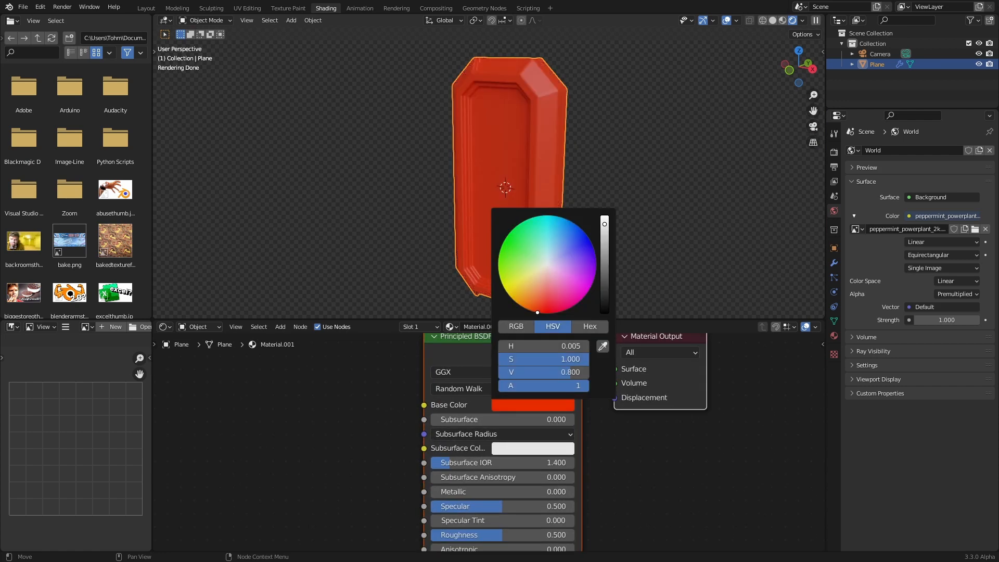
middle_drag(513, 102, 560, 101)
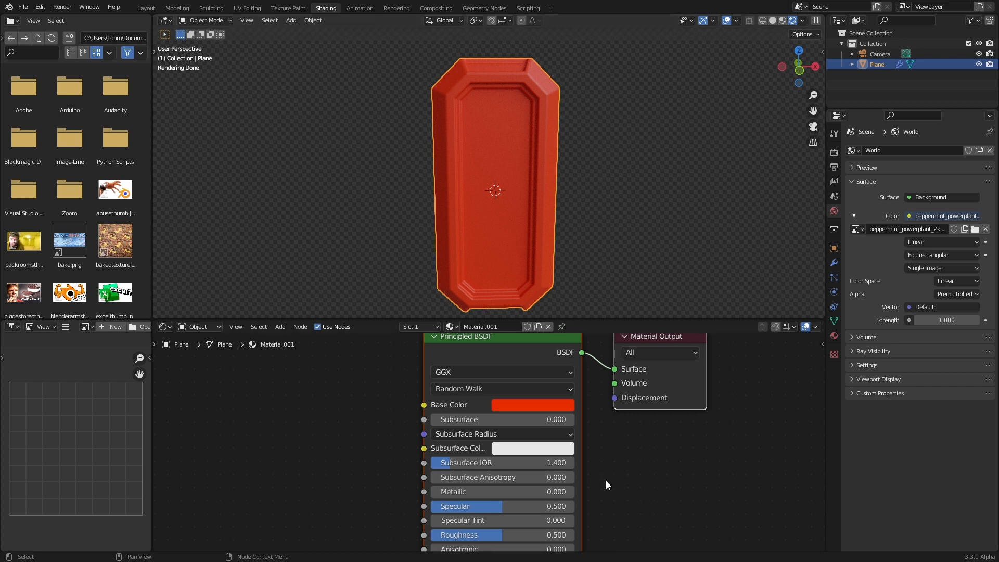
Step: Set the Principled BSDF's Roughness to 0 and its Transmission to 1
middle_drag(606, 480, 615, 514)
shift+scroll(615, 515, up, 3)
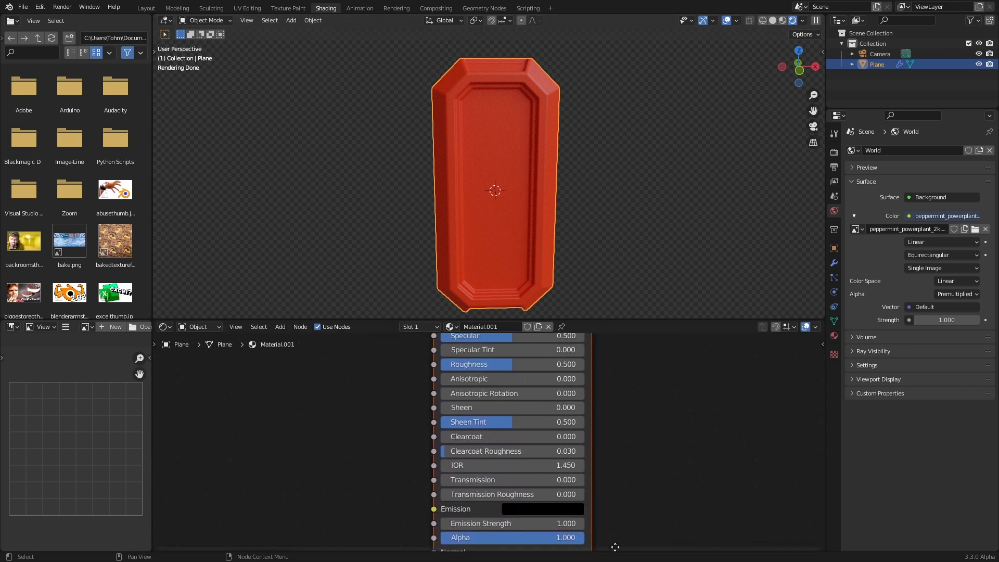
drag(488, 373, 448, 373)
middle_drag(506, 156, 541, 137)
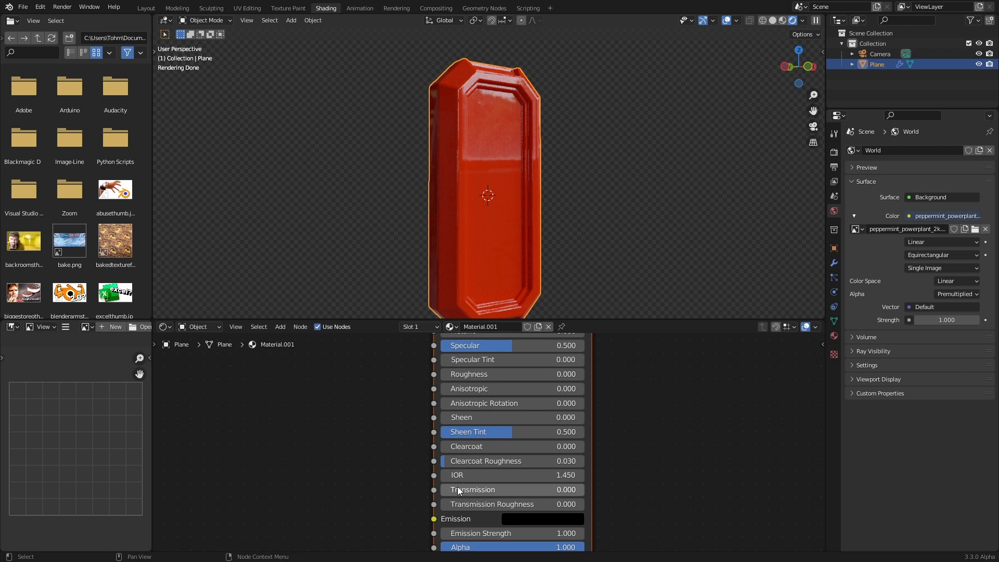
drag(458, 491, 593, 492)
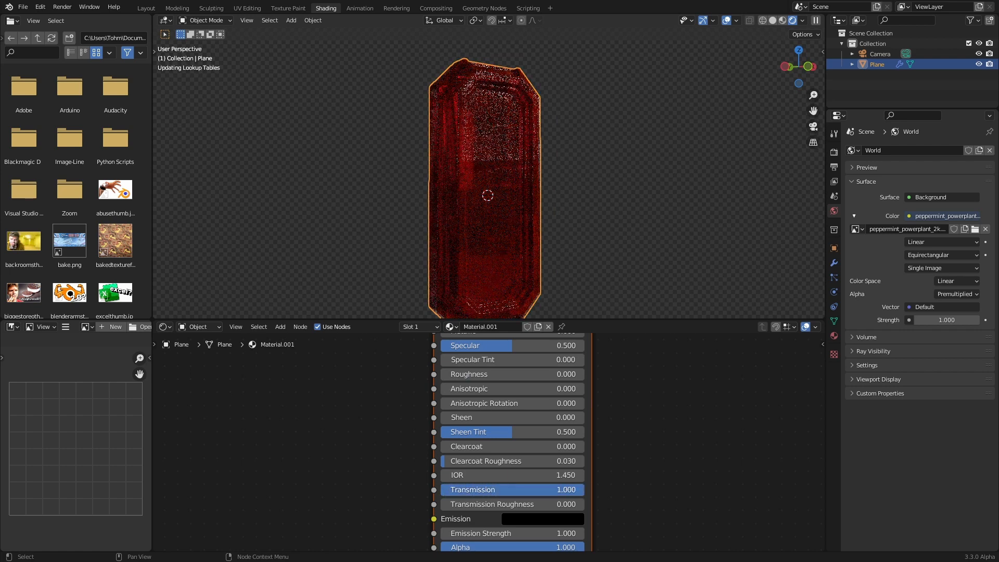
scroll(593, 161, down, 2)
click(594, 160)
middle_drag(592, 161, 448, 157)
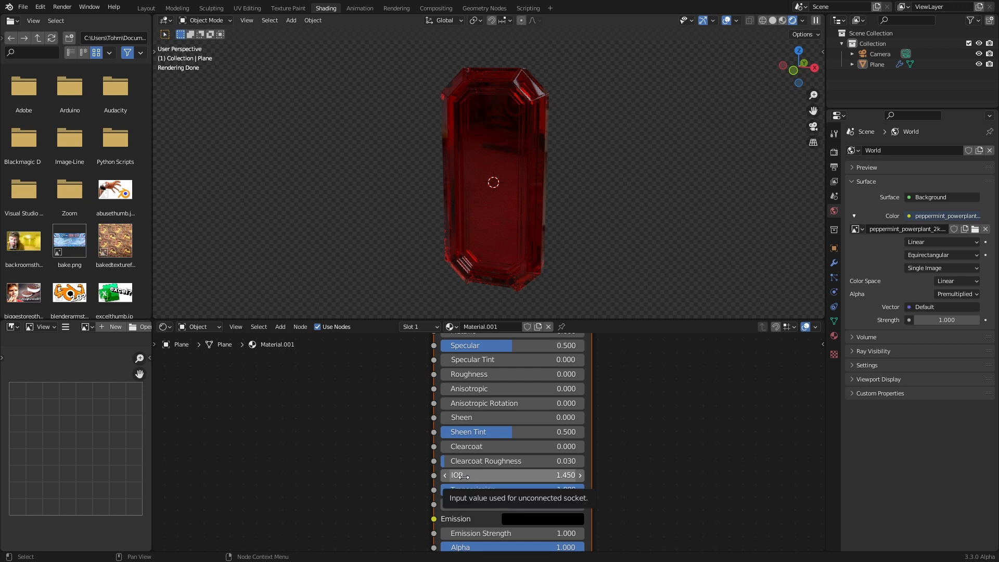
Step: Try higher IOR values on the gem material, including 2.2, and undo the changes to compare the look
drag(479, 479, 585, 479)
middle_drag(508, 174, 556, 170)
key(ctrl+z)
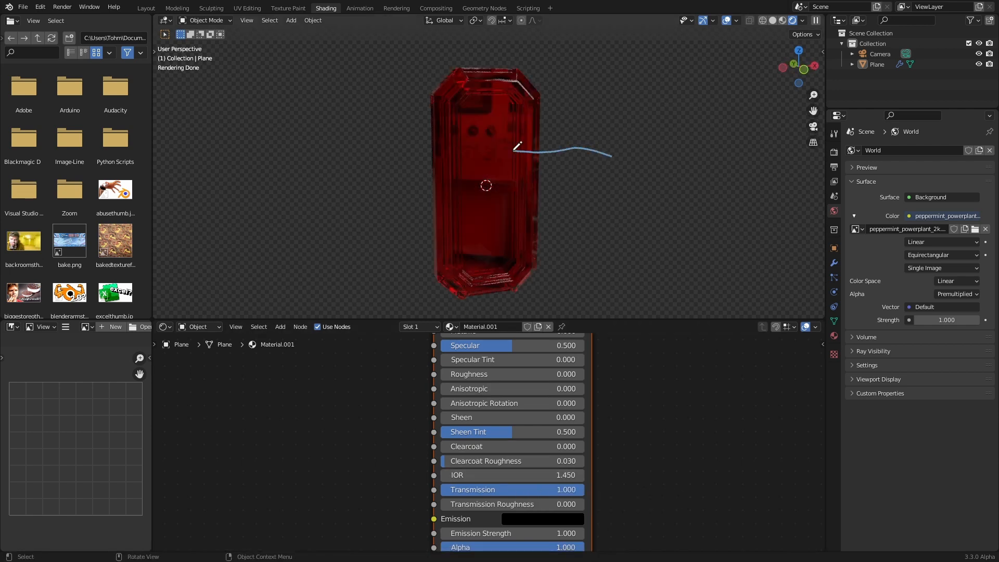
mouse_move(492, 161)
mouse_down()
mouse_move(414, 213)
mouse_move(492, 162)
mouse_move(612, 155)
mouse_up()
click(528, 475)
text(2.2)
key(Return)
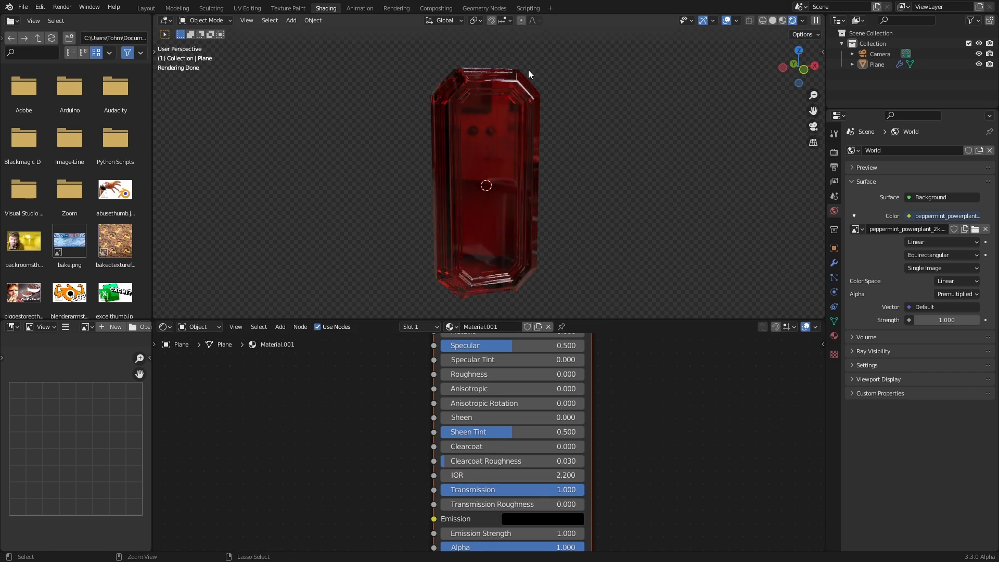
key(ctrl+z)
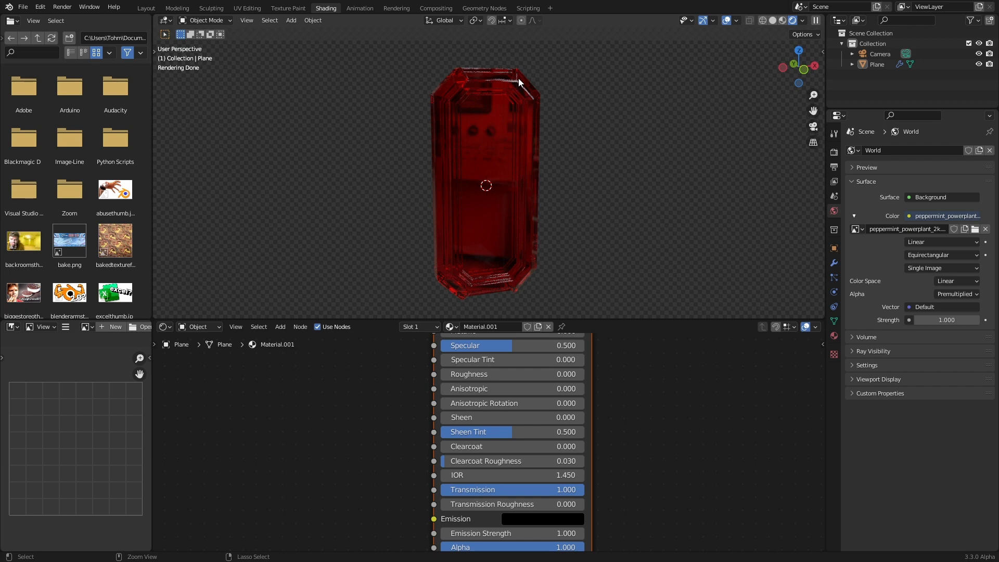
Step: Set the Principled BSDF's IOR to 2.2
click(546, 475)
text(2.2)
key(Return)
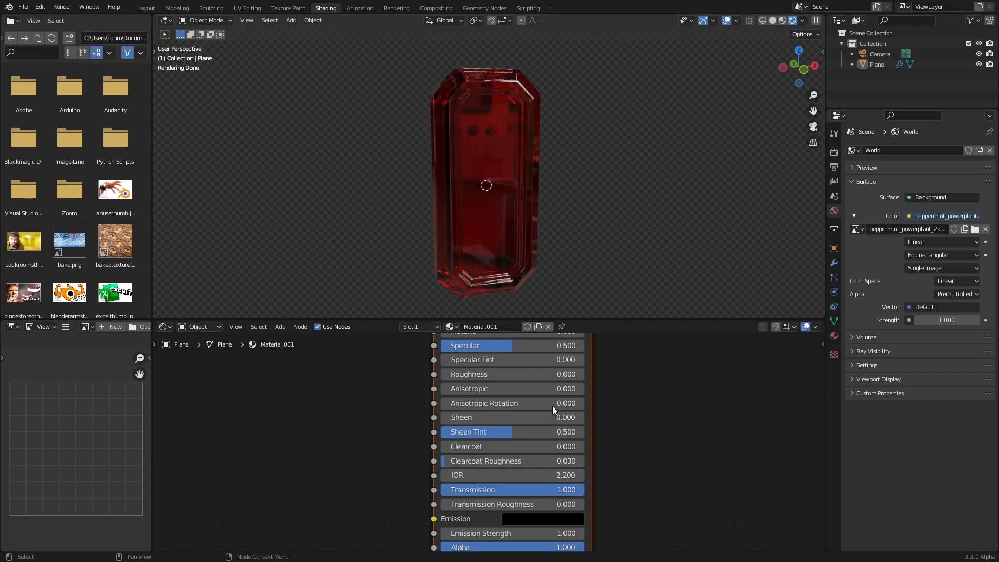
middle_drag(480, 168, 421, 179)
Step: Try a full-brightness blue Base Color on the gem and undo the change
middle_drag(572, 379, 580, 471)
scroll(579, 471, down, 1)
middle_drag(572, 358, 571, 421)
click(567, 409)
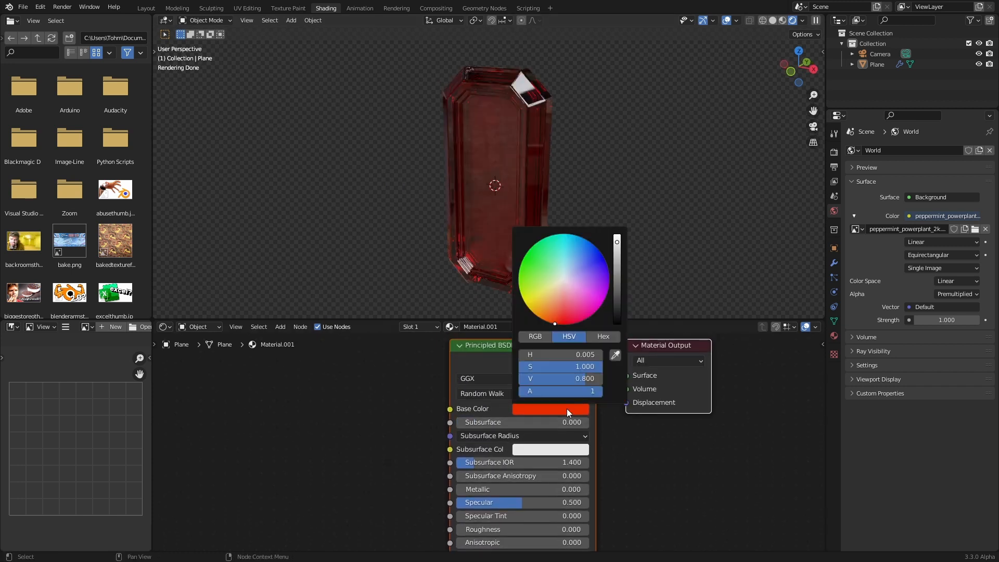
click(615, 236)
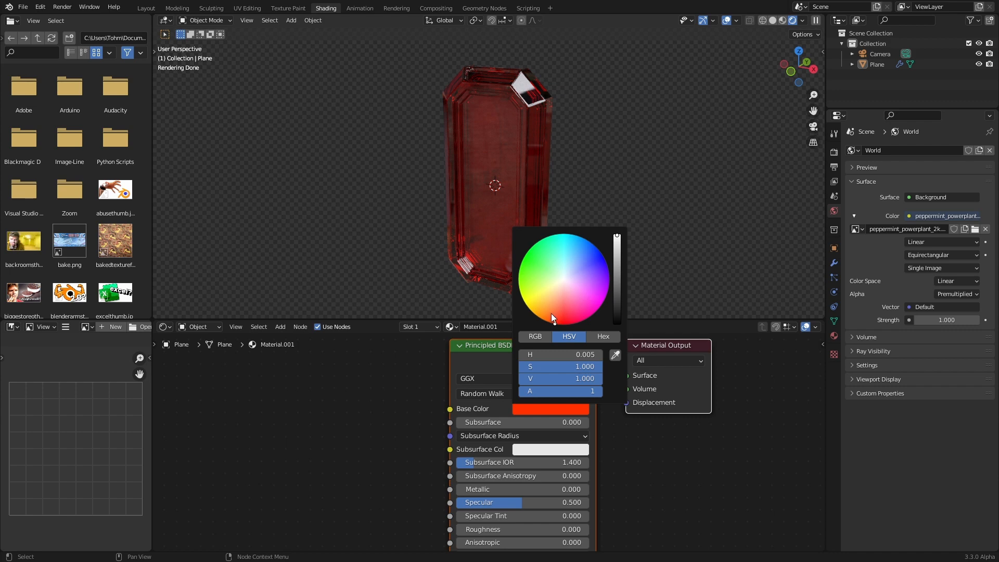
drag(523, 266, 585, 239)
middle_drag(481, 146, 552, 141)
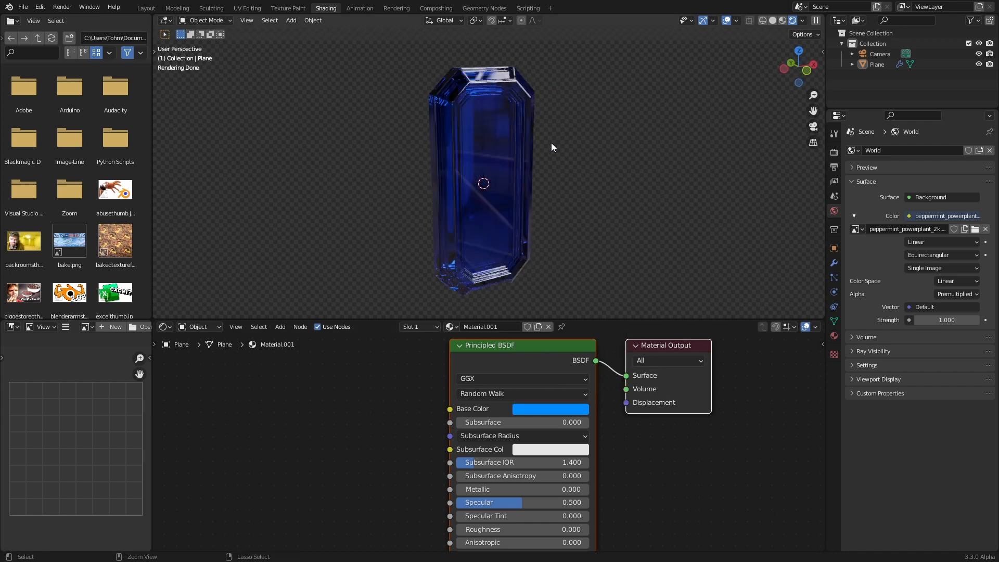
key(ctrl+z)
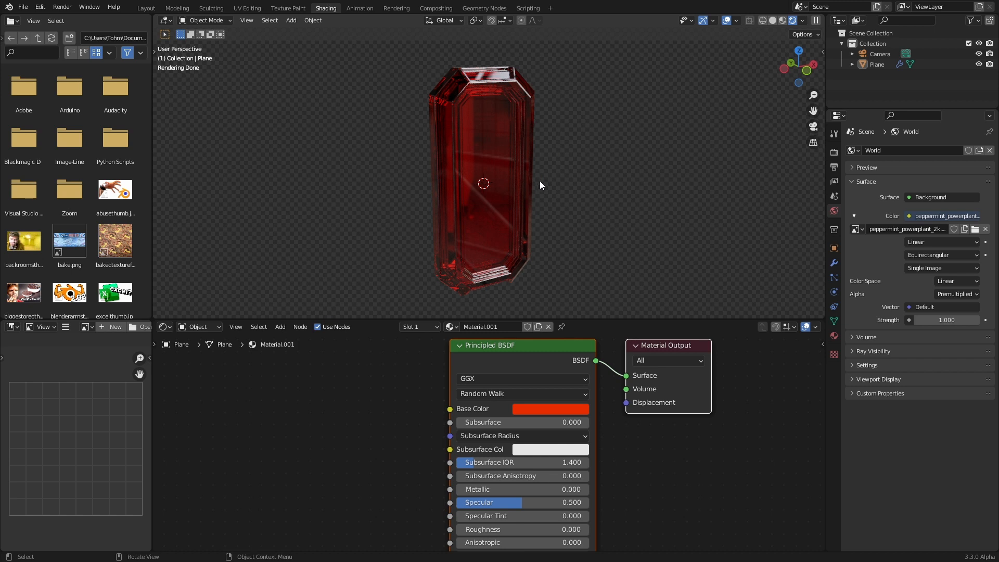
Step: Set the Principled BSDF's Emission color to pure red with saturation and value at 1
middle_drag(453, 449, 500, 513)
scroll(492, 506, down, 2)
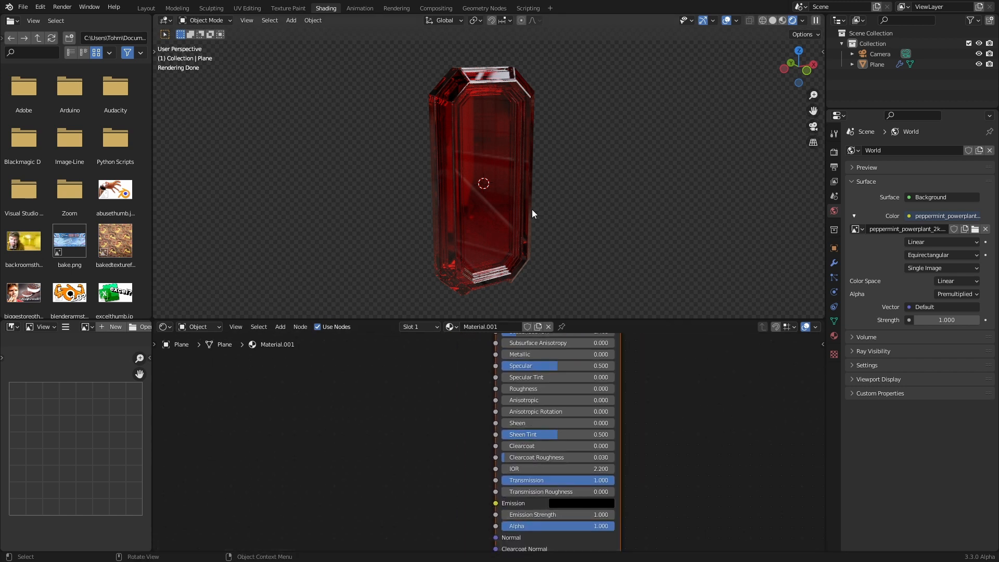
mouse_move(532, 209)
middle_down()
mouse_move(505, 201)
mouse_move(513, 207)
middle_up()
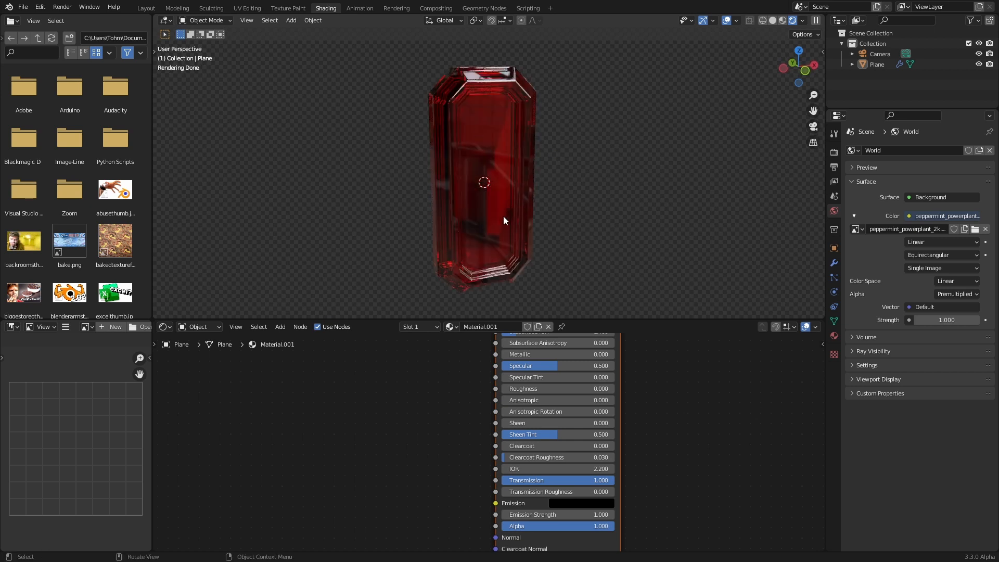
middle_drag(453, 495, 525, 427)
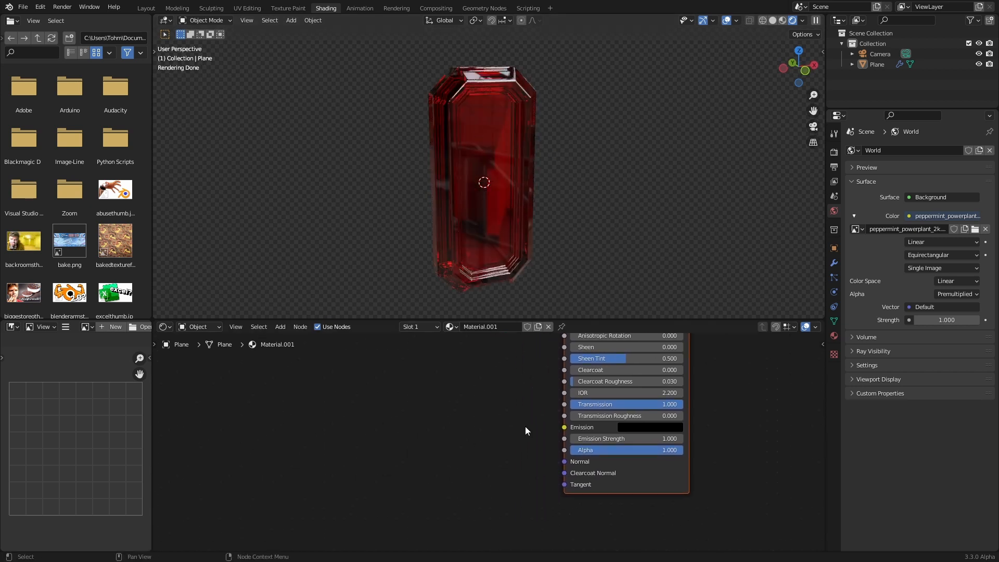
scroll(526, 426, up, 2)
click(667, 426)
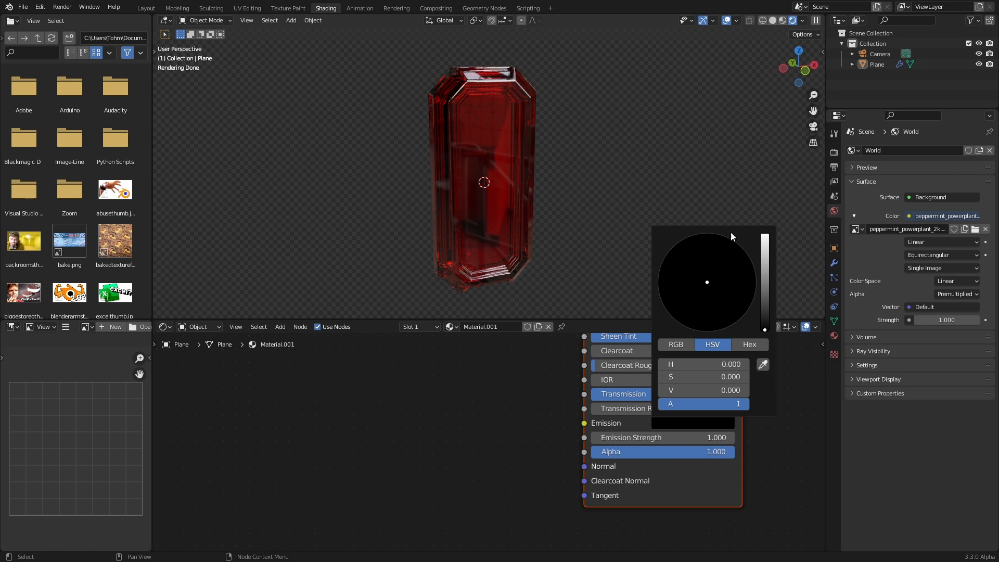
click(708, 330)
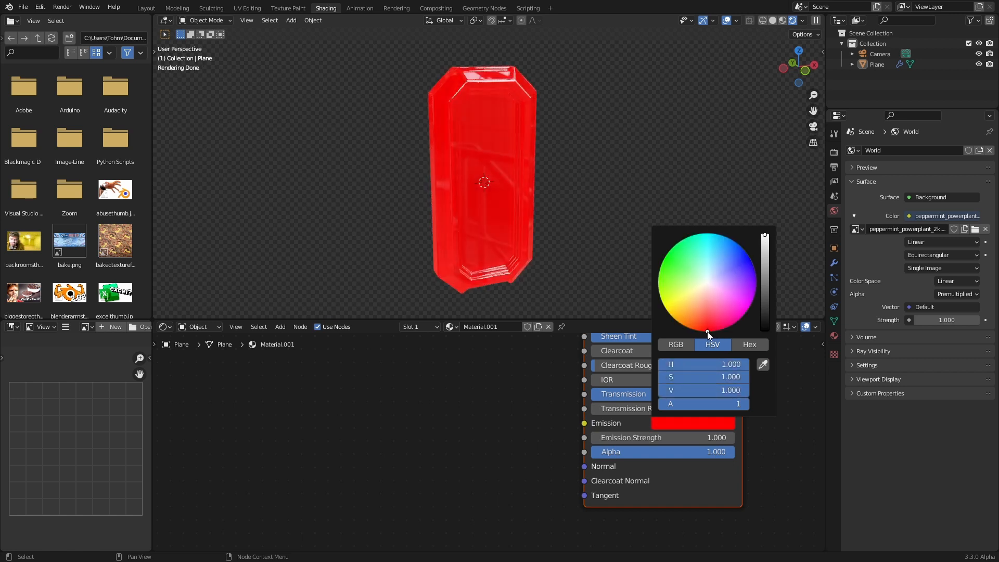
mouse_move(484, 83)
ctrl+right_down()
mouse_move(452, 241)
mouse_move(460, 93)
mouse_move(456, 226)
ctrl+right_up()
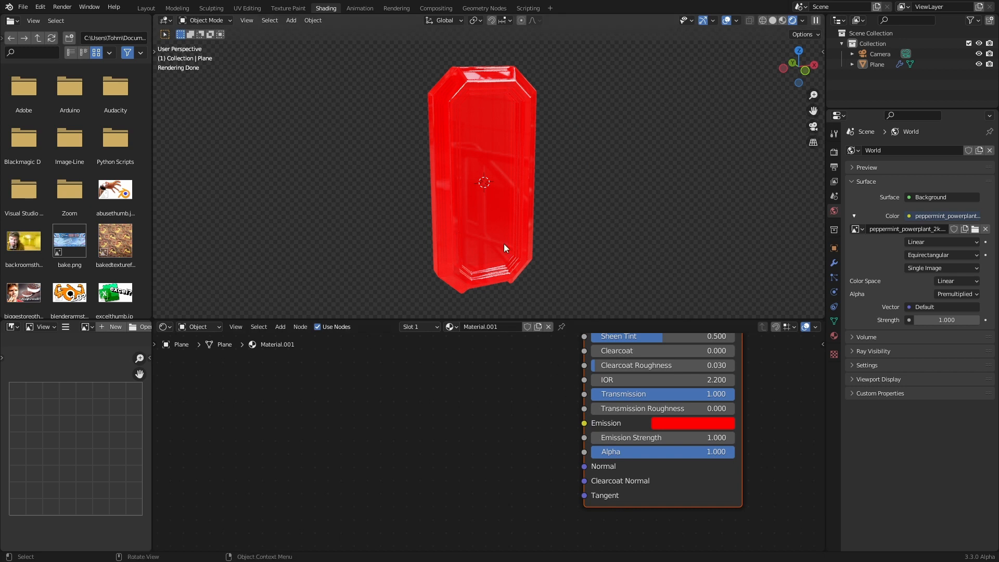
Step: Add a Fresnel node with its Fac output connected to the Principled BSDF's Emission Strength
drag(584, 438, 433, 408)
text(fresne)
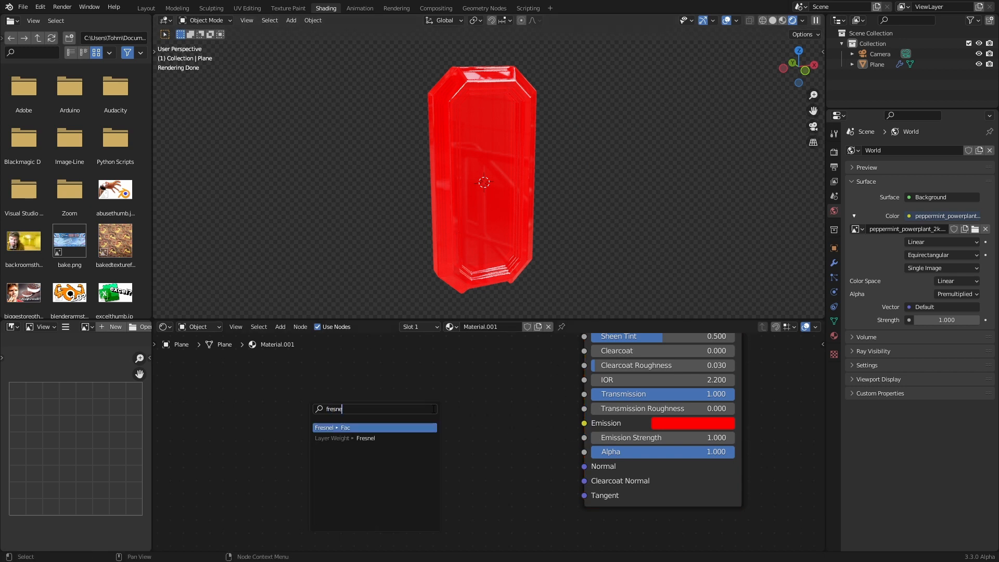
key(Return)
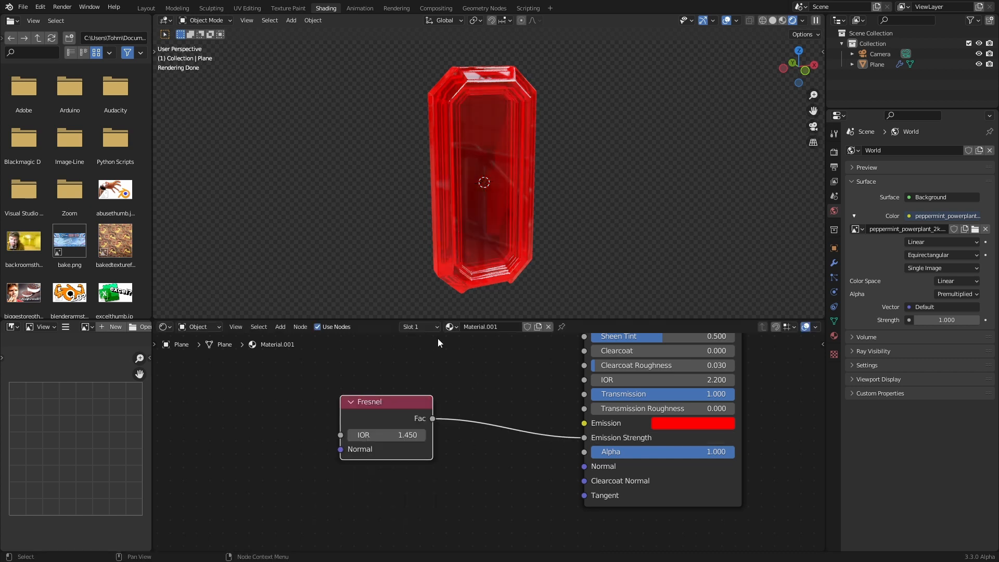
Step: Set the Fresnel node's IOR to 1.020 while previewing its output, and return the preview to the Principled BSDF
ctrl+shift+click(400, 401)
scroll(405, 422, up, 2)
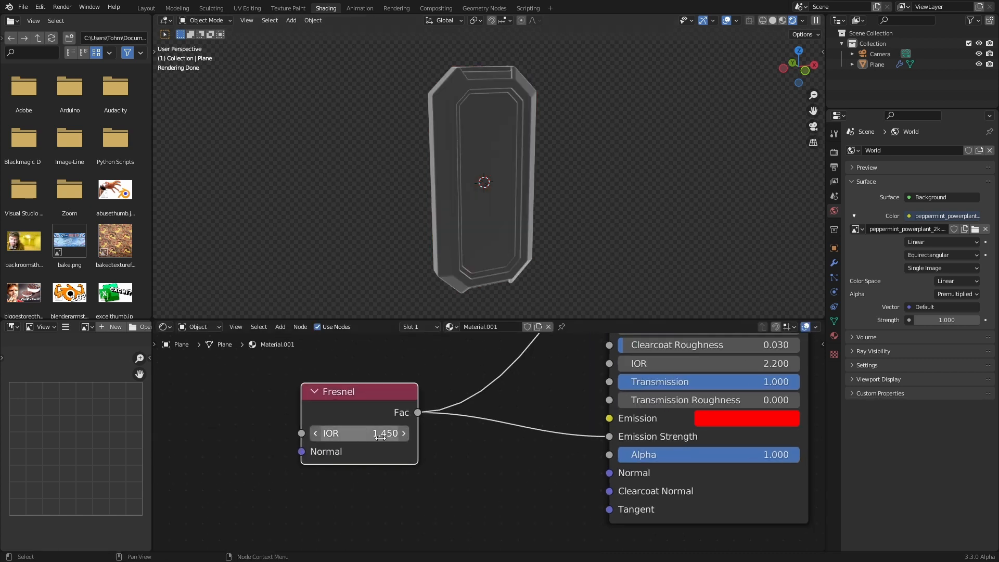
shift+drag(408, 433, 333, 433)
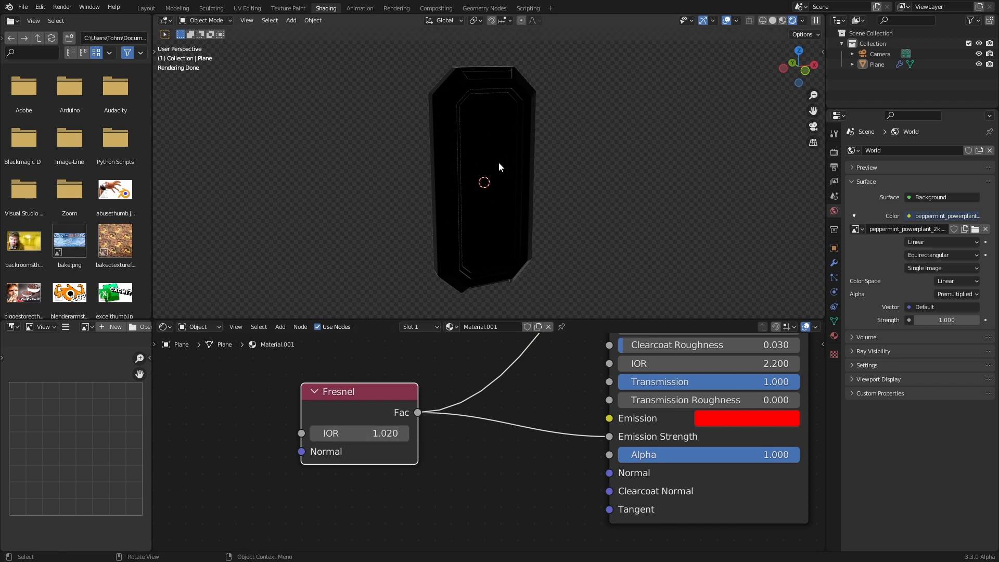
scroll(564, 456, down, 5)
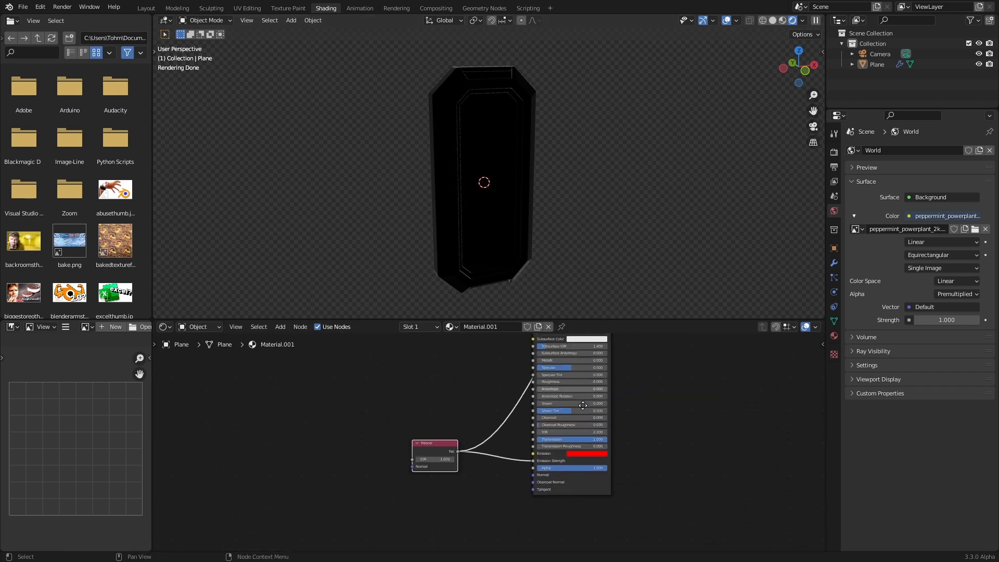
ctrl+shift+click(555, 385)
middle_drag(544, 414, 552, 336)
scroll(536, 392, up, 4)
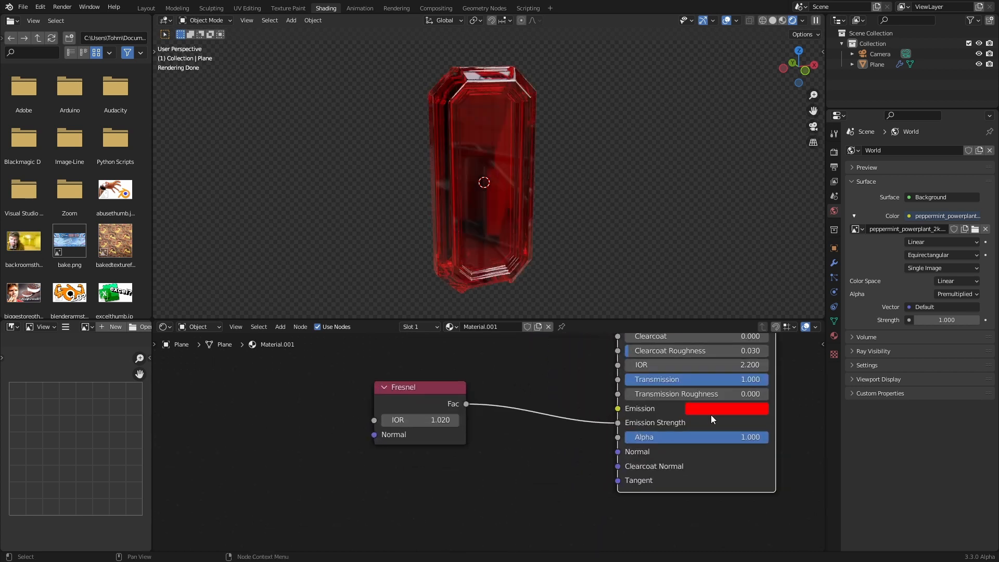
Step: Try a black Emission color to compare the gem without its glow, and undo the change
click(712, 409)
drag(798, 302, 799, 317)
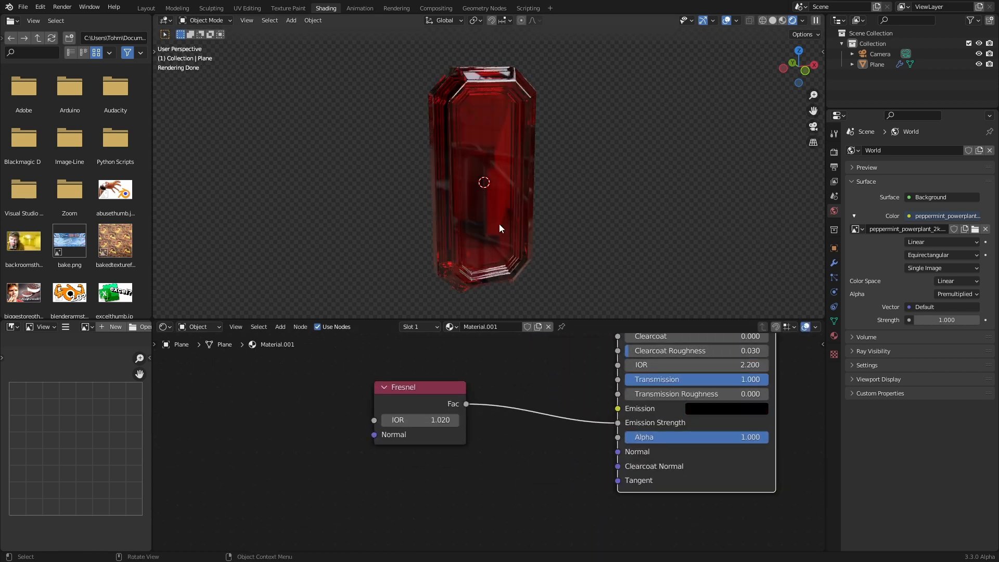
key(ctrl+z)
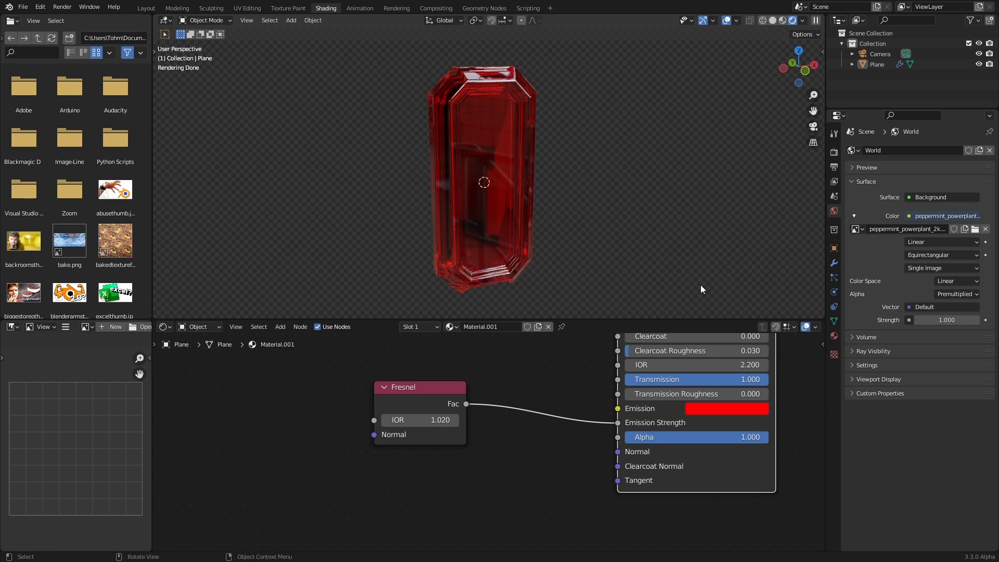
Step: Set the Fresnel node's IOR to 1.030
click(441, 420)
text(1.)
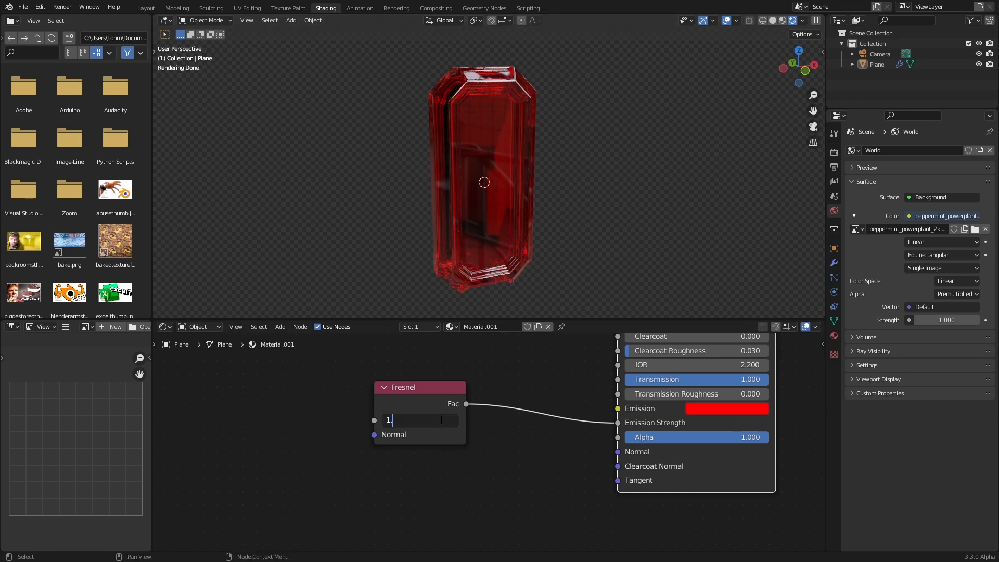
text(03)
key(Return)
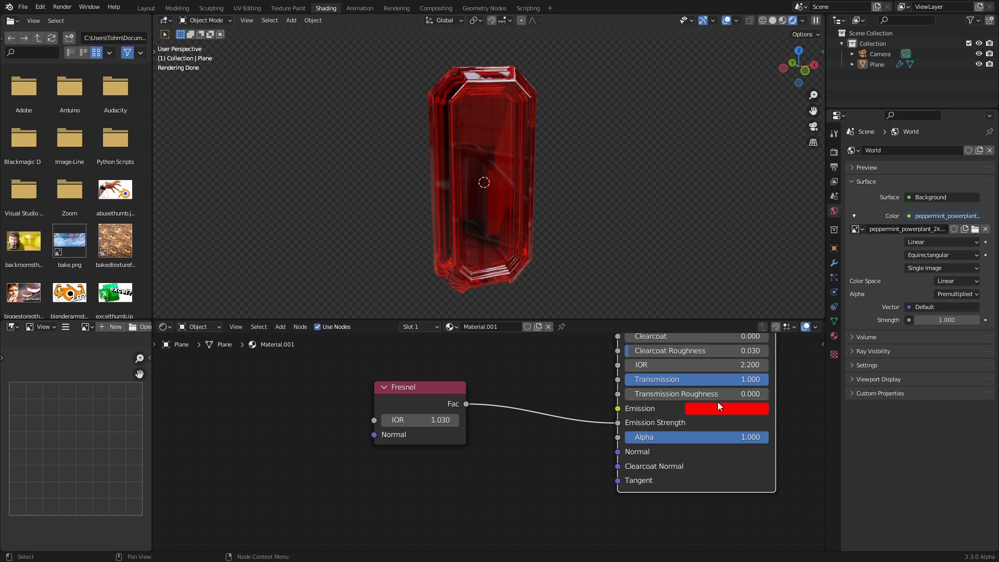
Step: Try a black Emission color with the new Fresnel IOR, and undo the change
click(721, 406)
click(799, 315)
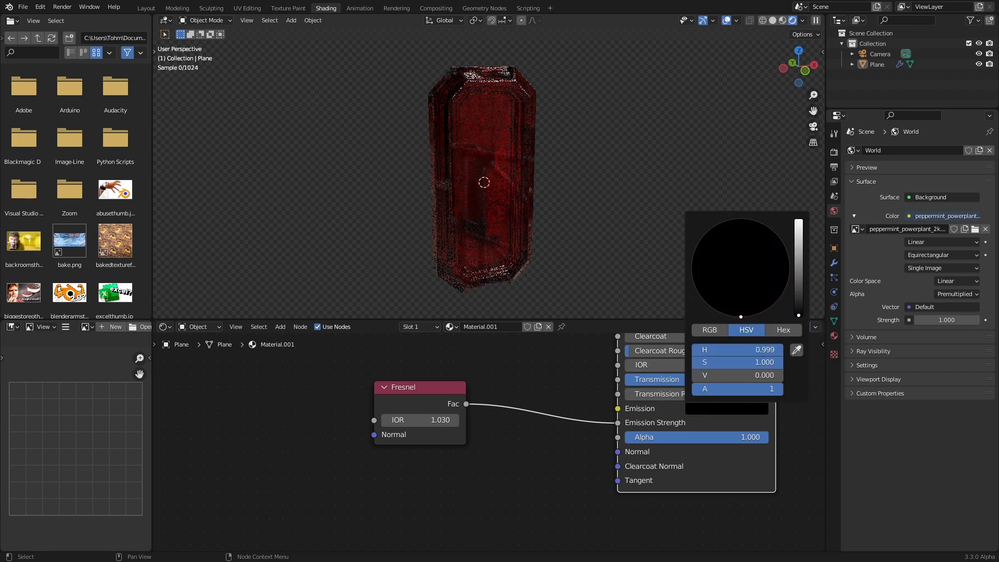
key(ctrl+z)
Step: Add a plane to the scene, lower it to the gem's base and enlarge it as a floor to check the glow on it
key(shift+a)
click(520, 120)
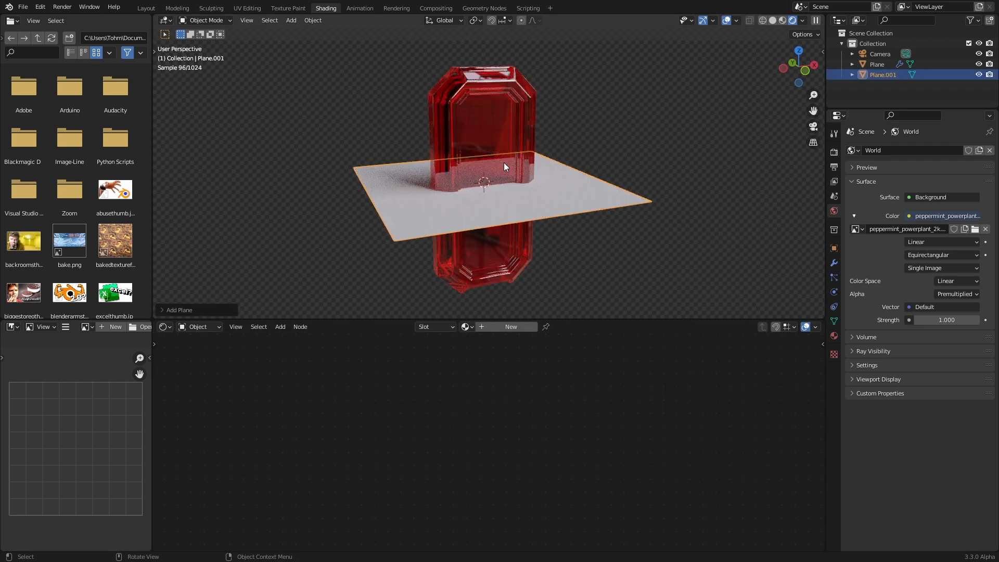
key(s)
key(Return)
key(g)
key(z)
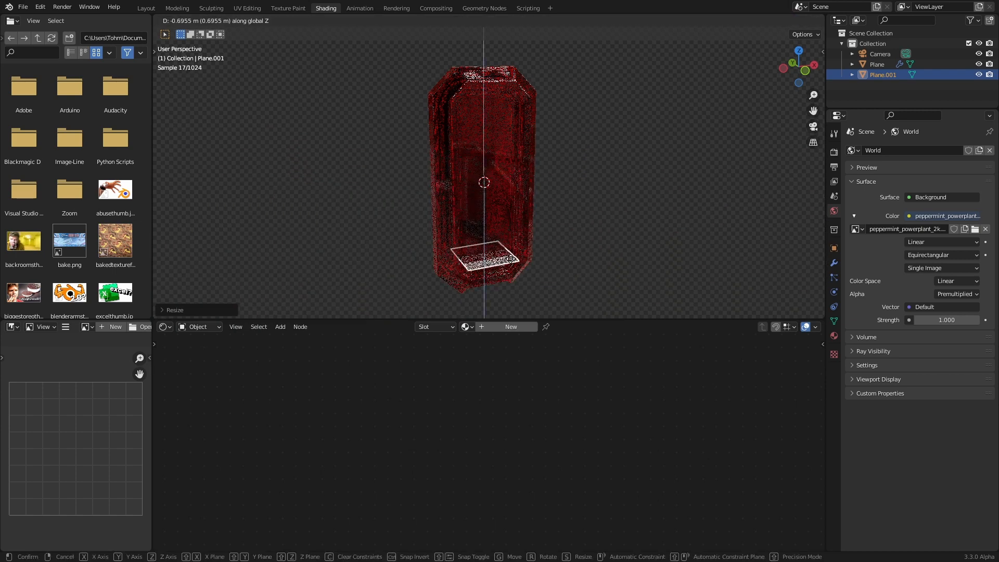
key(Return)
key(s)
click(697, 229)
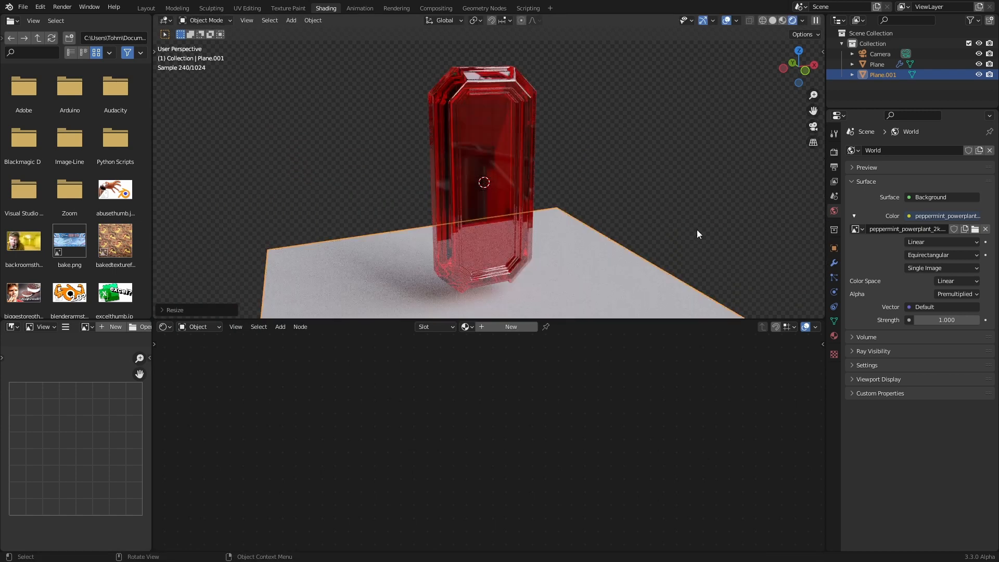
middle_drag(521, 290, 631, 130)
scroll(544, 145, down, 5)
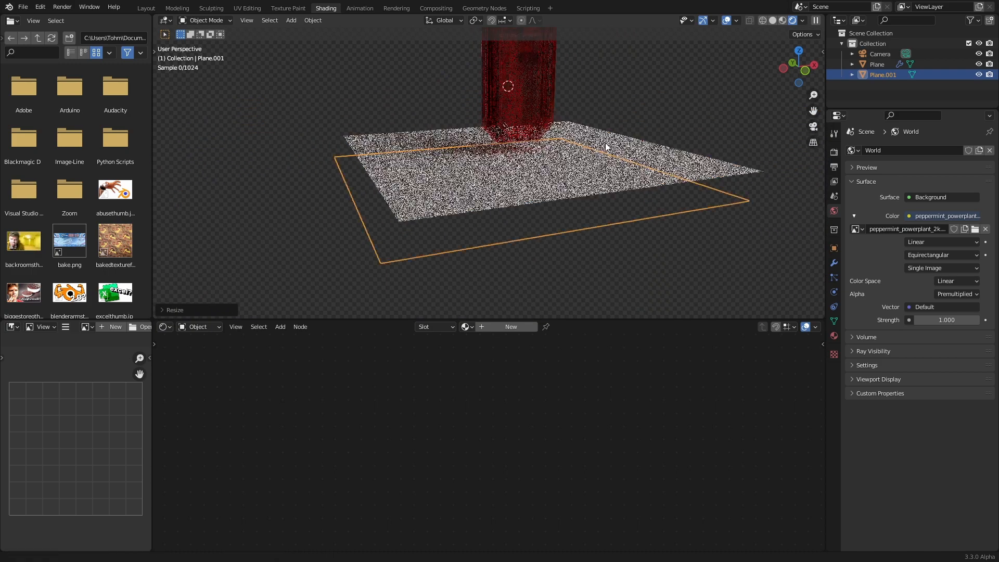
Step: Delete the floor plane beneath the gem
click(632, 130)
key(x)
click(557, 223)
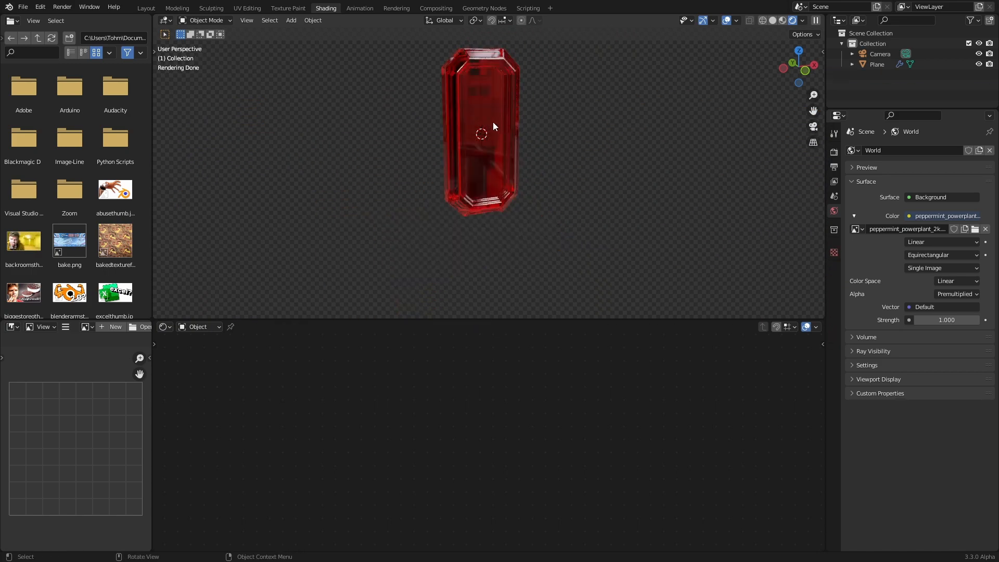
Step: Select the gem and move its Fresnel node lower to free space above it in the node tree
click(492, 122)
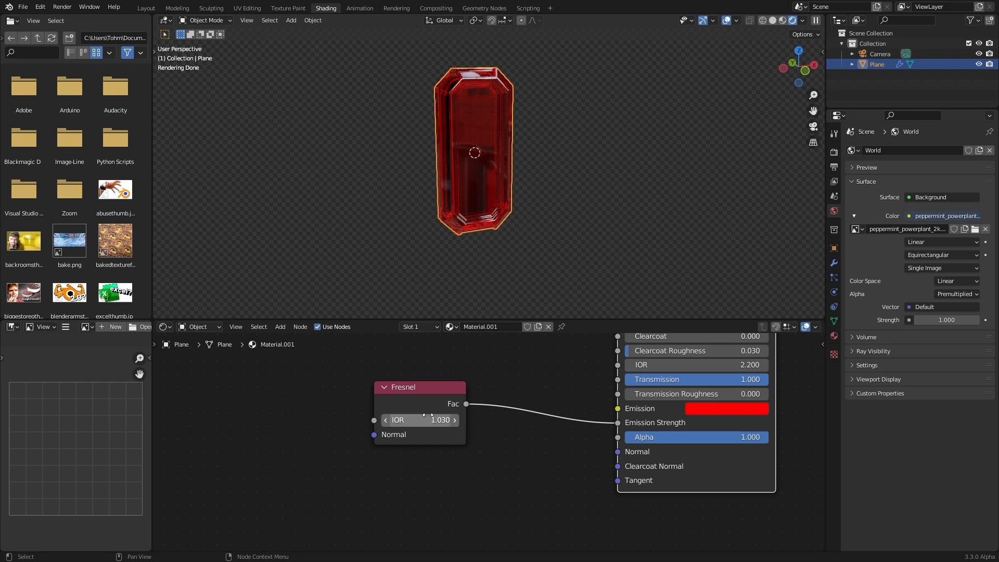
drag(416, 411, 387, 459)
scroll(469, 109, up, 3)
click(604, 128)
shift+middle_drag(493, 130, 492, 172)
scroll(493, 171, down, 1)
scroll(471, 388, down, 3)
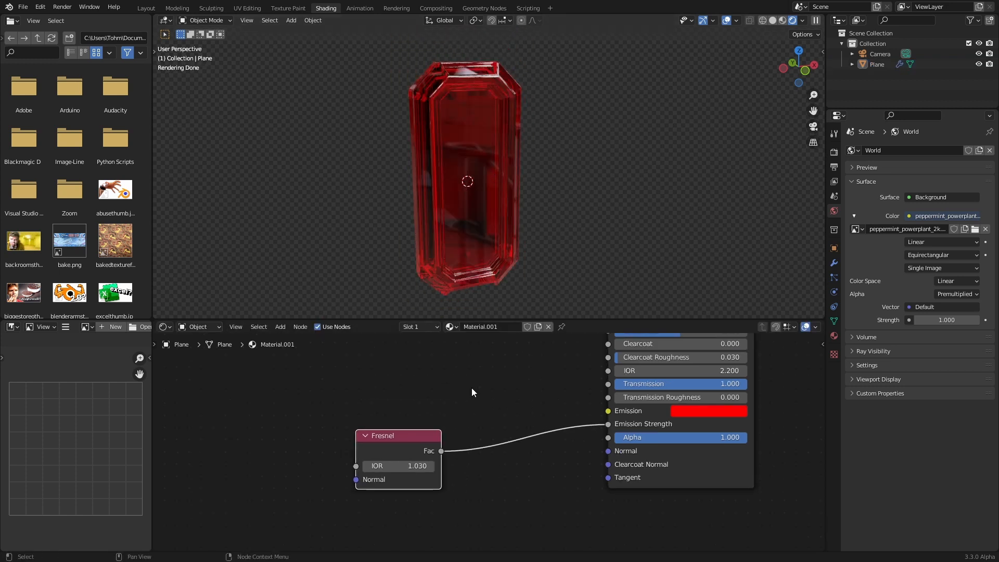
Step: Add a Voronoi Texture node to the left of the Fresnel node and preview its Color output on the gem
key(shift+a)
text(voron)
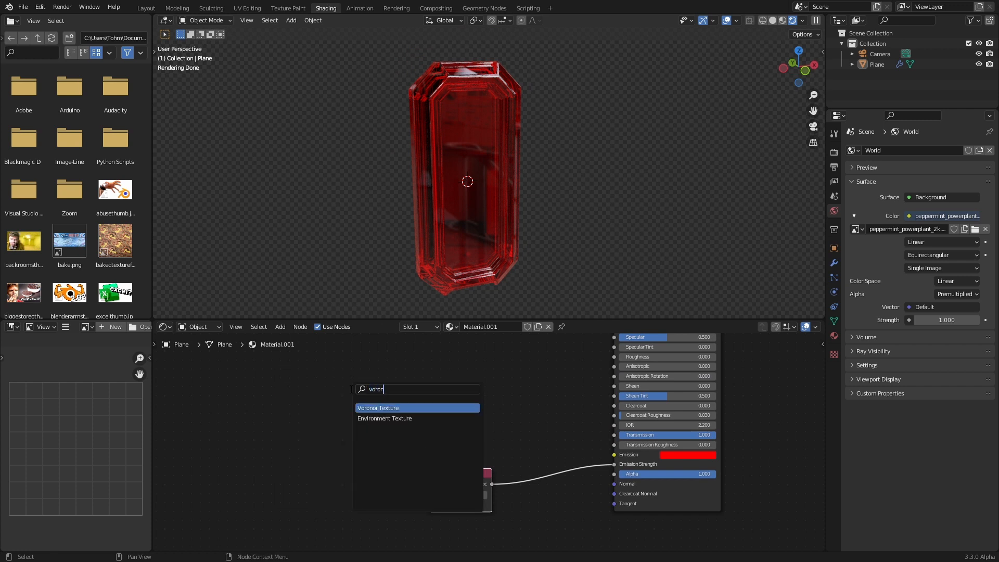
key(Return)
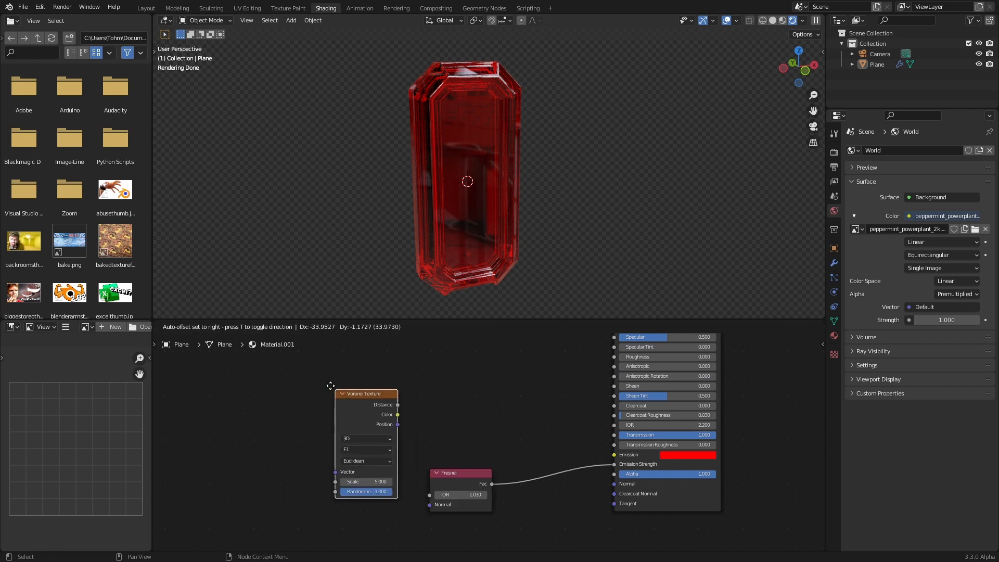
click(319, 379)
ctrl+shift+click(338, 379)
ctrl+shift+click(361, 392)
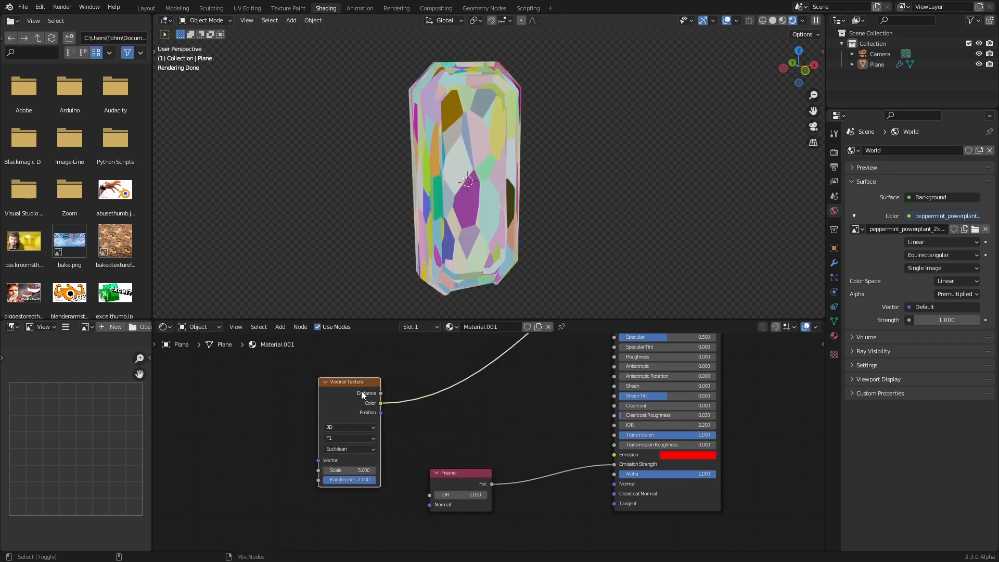
middle_drag(479, 175, 544, 170)
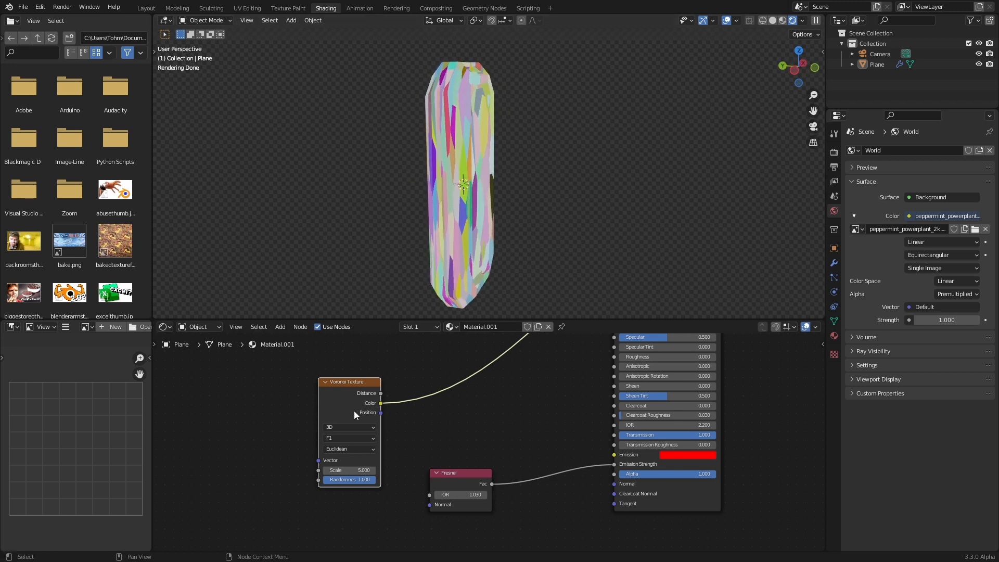
Step: Add a Texture Coordinate node without a Mapping node, and connect its Object output to the Voronoi Texture's Vector input
key(ctrl+t)
key(Home)
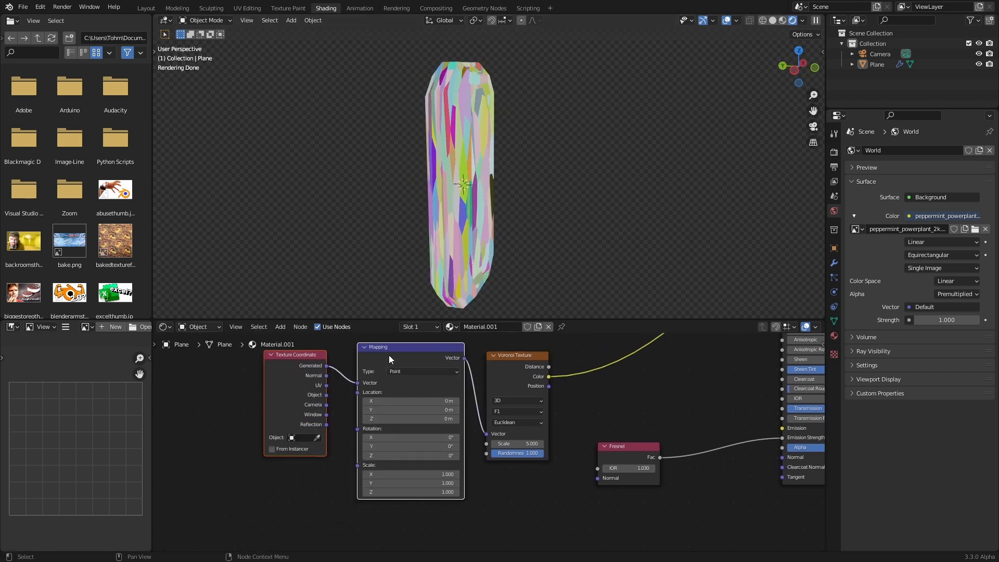
key(ctrl+x)
drag(326, 395, 489, 439)
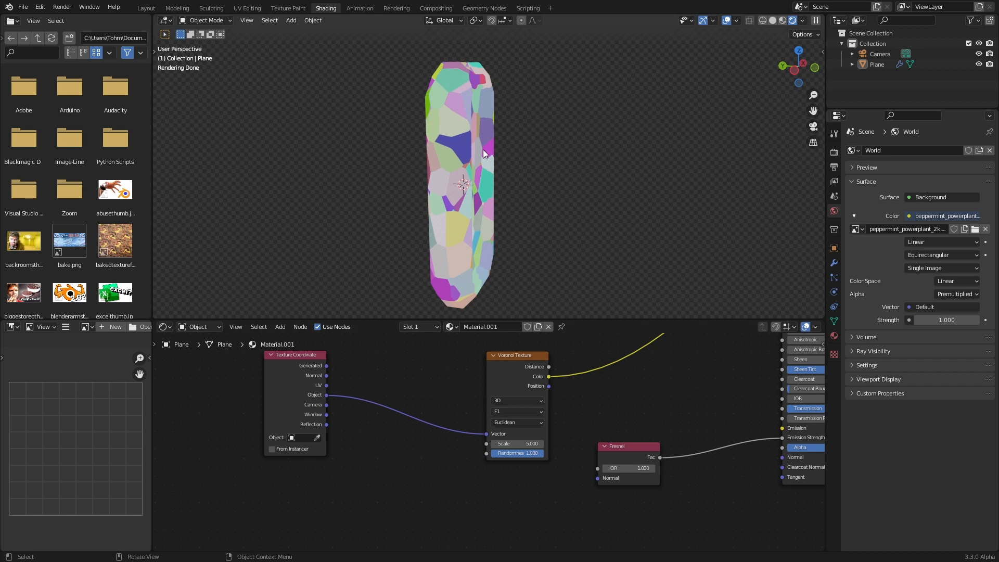
middle_drag(482, 149, 367, 162)
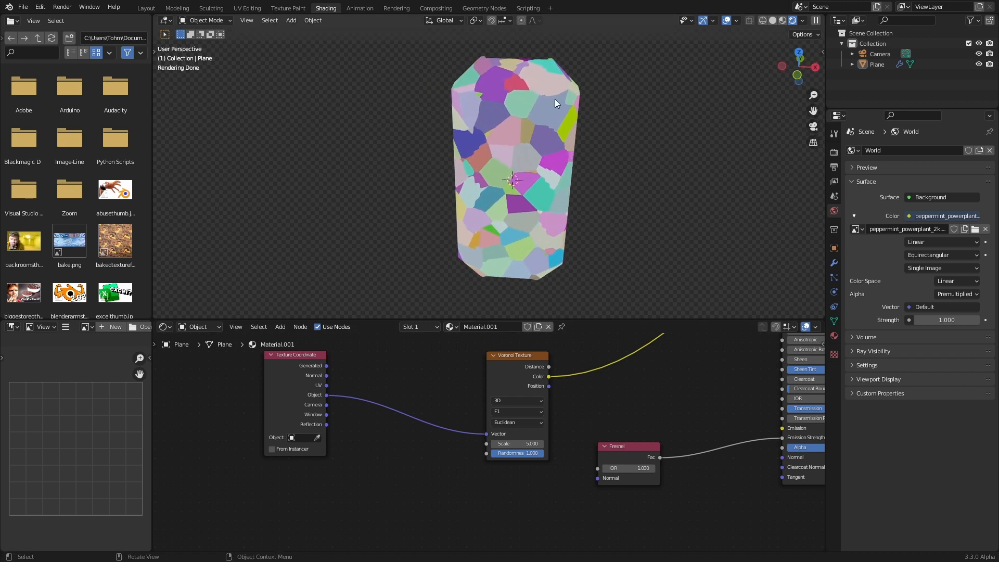
Step: Insert a Bump node after the Voronoi Texture, with the Voronoi Color feeding the Bump's Height input instead of Normal
middle_drag(583, 360, 460, 382)
key(shift+a)
click(481, 361)
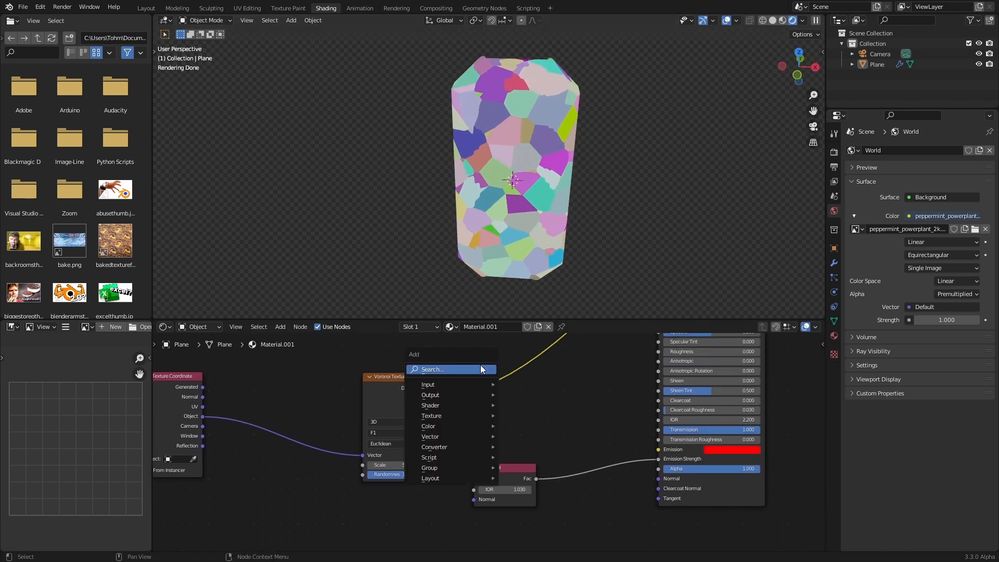
text(bum)
click(500, 384)
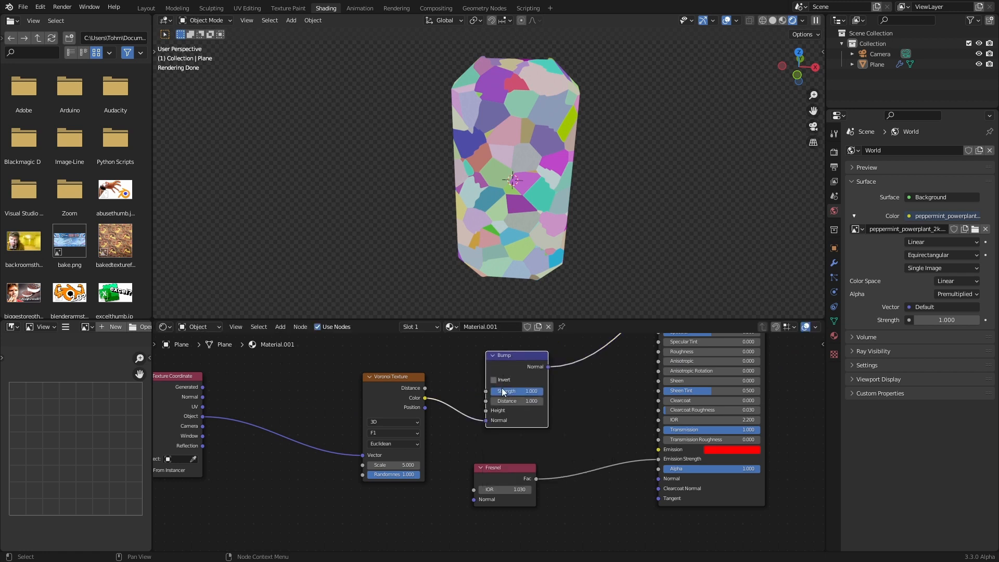
drag(487, 421, 488, 410)
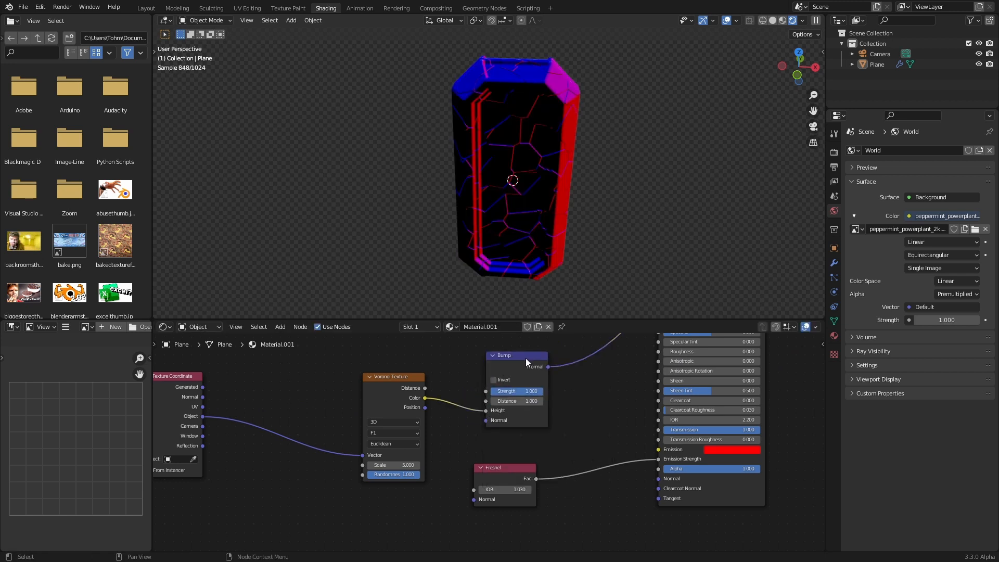
Step: Examine the previewed bump lines on the gem up close, and place the Bump node directly above the Fresnel node
scroll(542, 133, up, 5)
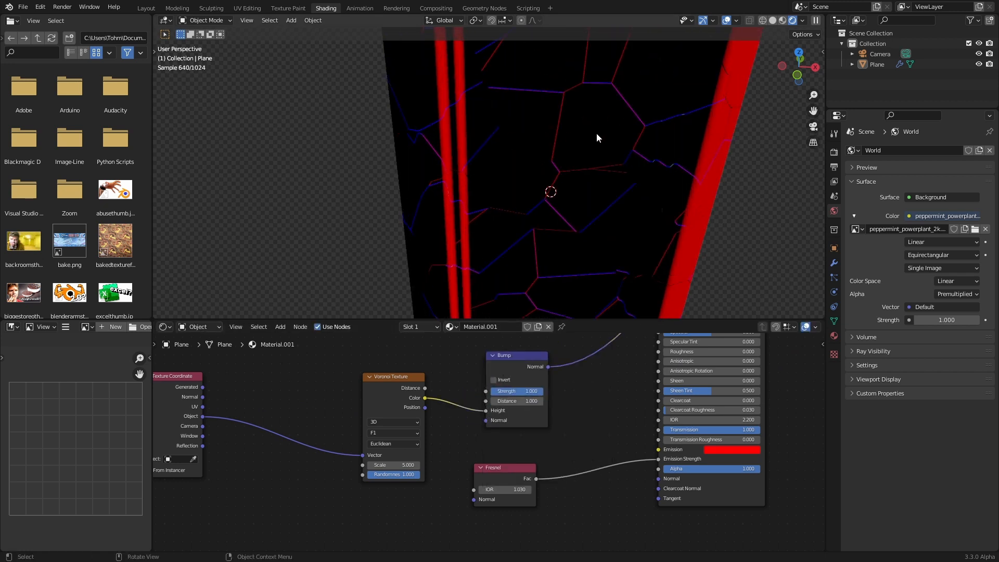
drag(595, 117, 602, 114)
key(ctrl+z)
drag(638, 118, 615, 87)
middle_drag(539, 384, 506, 395)
drag(482, 374, 474, 409)
middle_drag(533, 428, 498, 428)
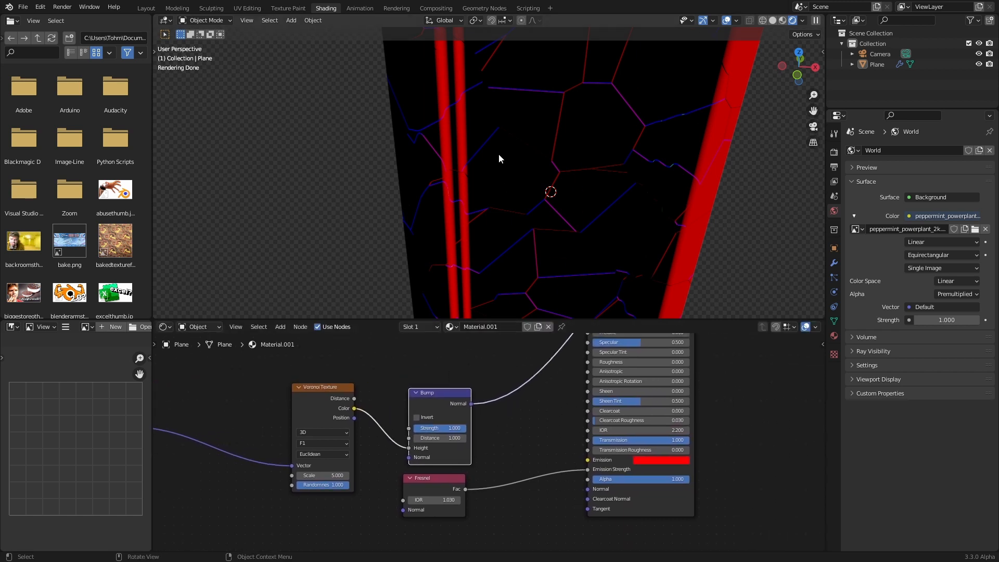
Step: Connect the Bump node's Normal output to the Principled BSDF's Normal input, and return the preview to the Principled BSDF
middle_drag(498, 154, 571, 120)
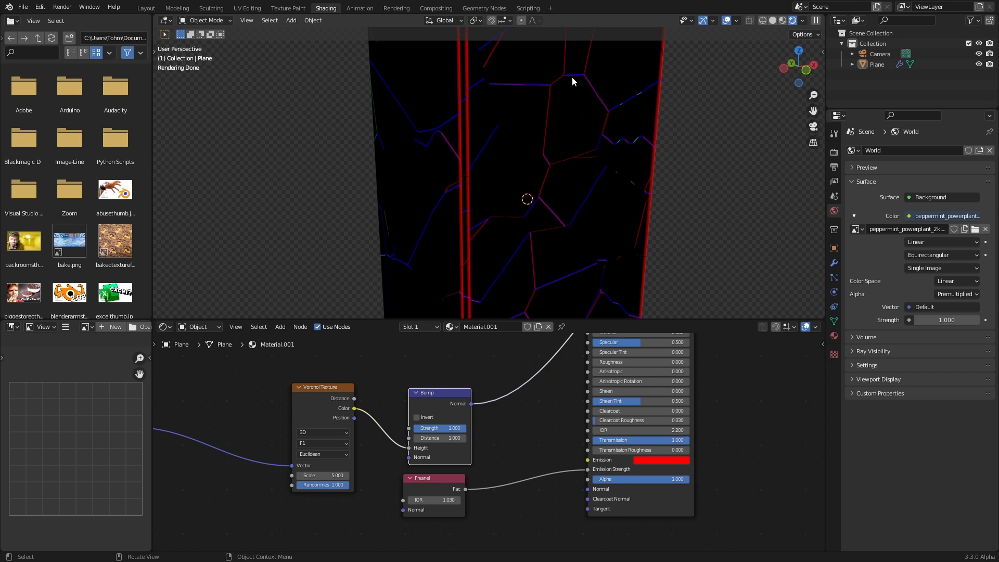
drag(567, 75, 588, 75)
scroll(380, 424, up, 2)
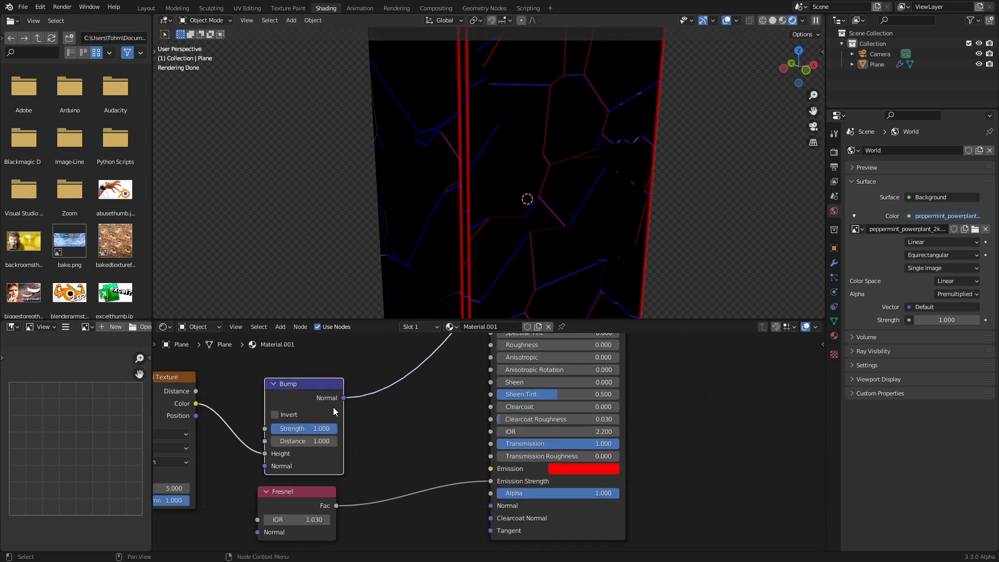
drag(343, 398, 490, 506)
scroll(530, 450, down, 6)
middle_drag(529, 375, 501, 546)
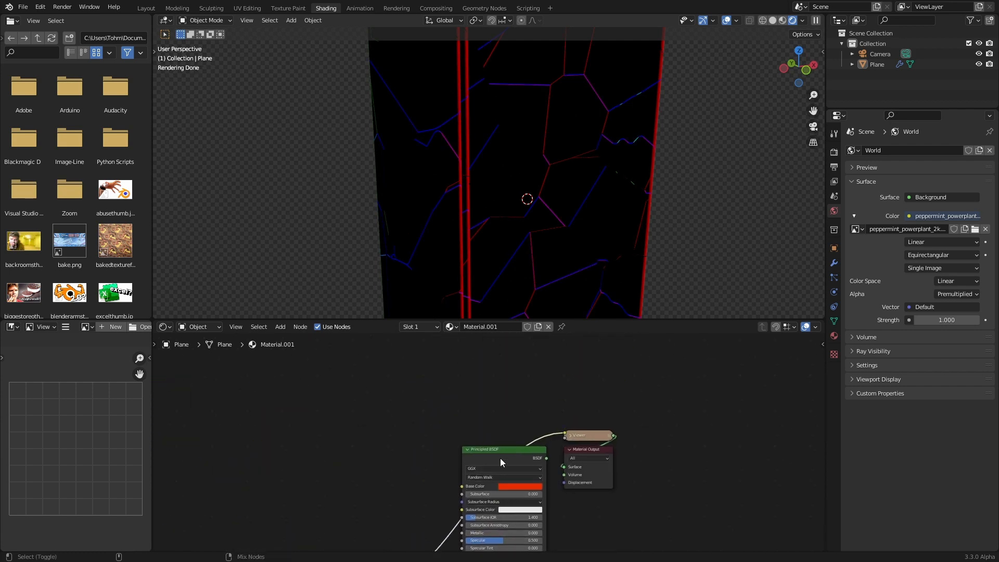
ctrl+shift+click(500, 456)
scroll(515, 204, down, 3)
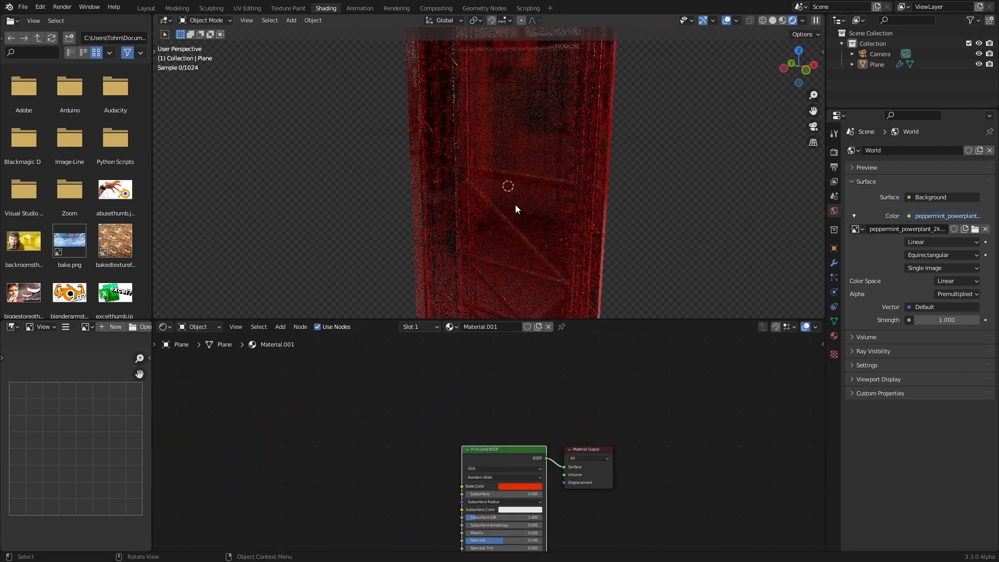
middle_drag(586, 201, 544, 214)
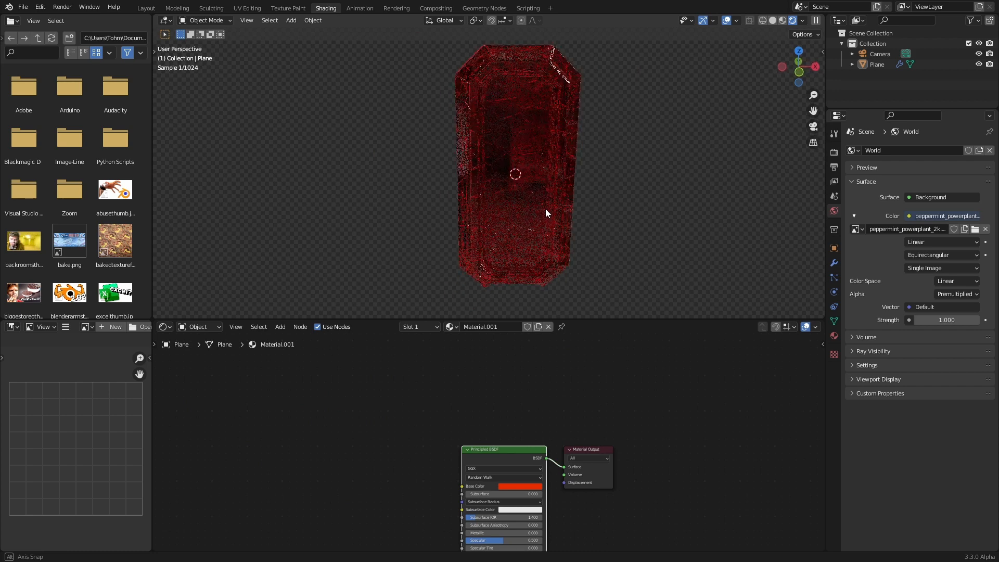
Step: Inspect the cracked gem and its node tree, and briefly play the rotation animation
middle_drag(356, 446, 476, 475)
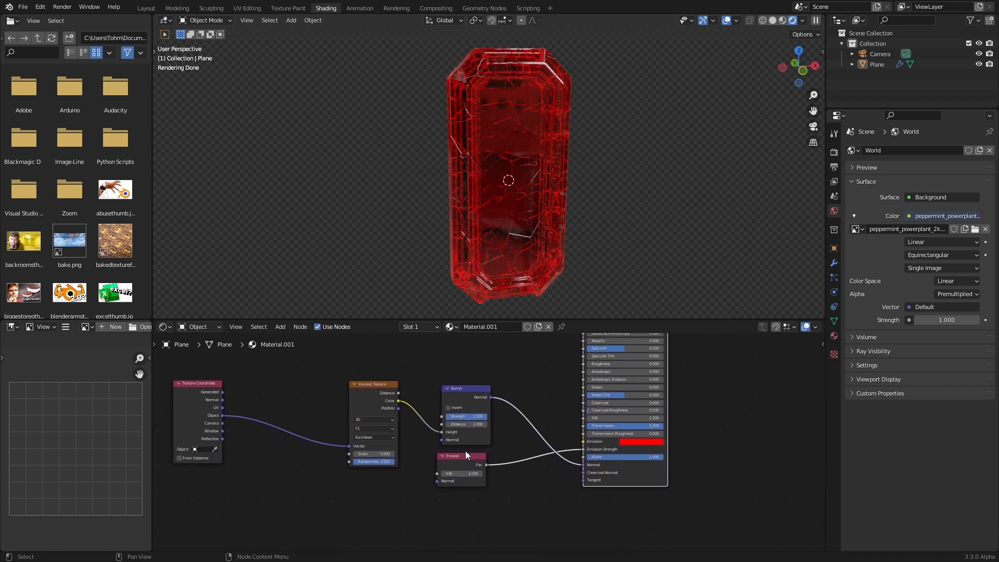
scroll(466, 449, up, 8)
drag(457, 409, 486, 394)
key(ctrl+z)
mouse_move(558, 200)
middle_down()
mouse_move(479, 200)
mouse_move(557, 199)
middle_up()
key(space)
key(space)
Step: Duplicate the gem twice along the X axis to form a row of three spaced gems
click(556, 198)
scroll(556, 199, down, 3)
key(shift+d)
key(x)
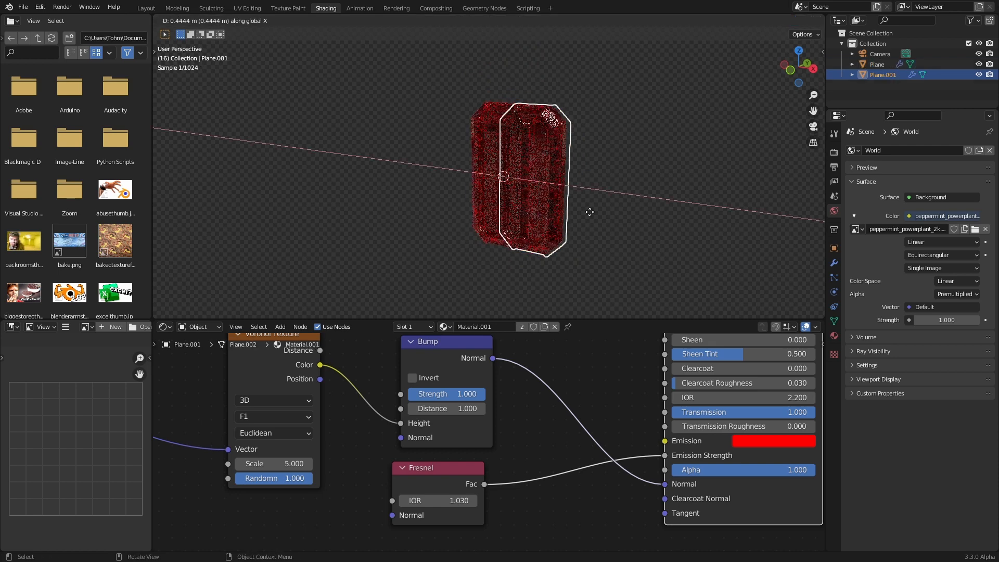
click(650, 215)
key(shift+d)
key(x)
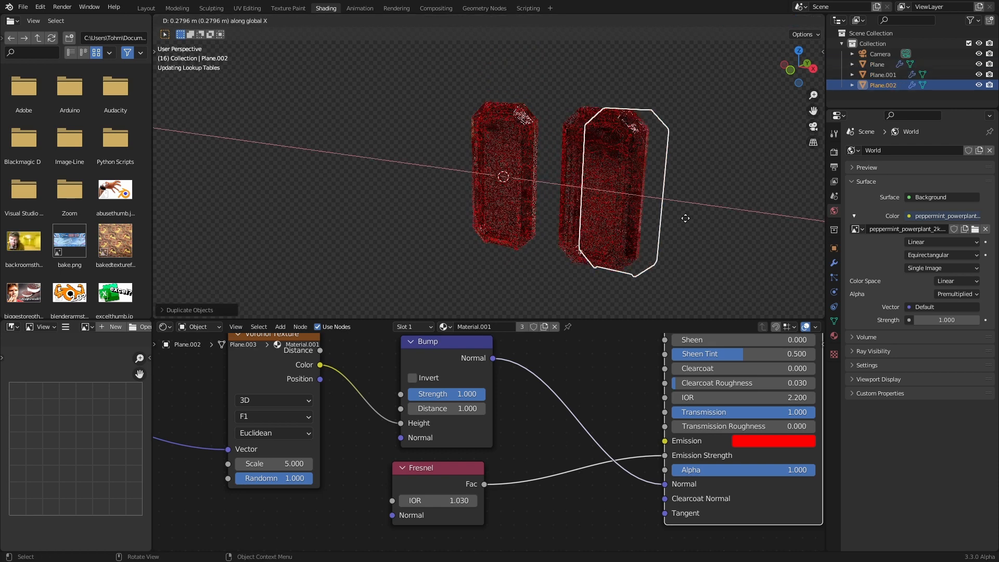
click(790, 232)
Step: Make the middle gem's material a separate copy and set its Base Color to green
click(624, 193)
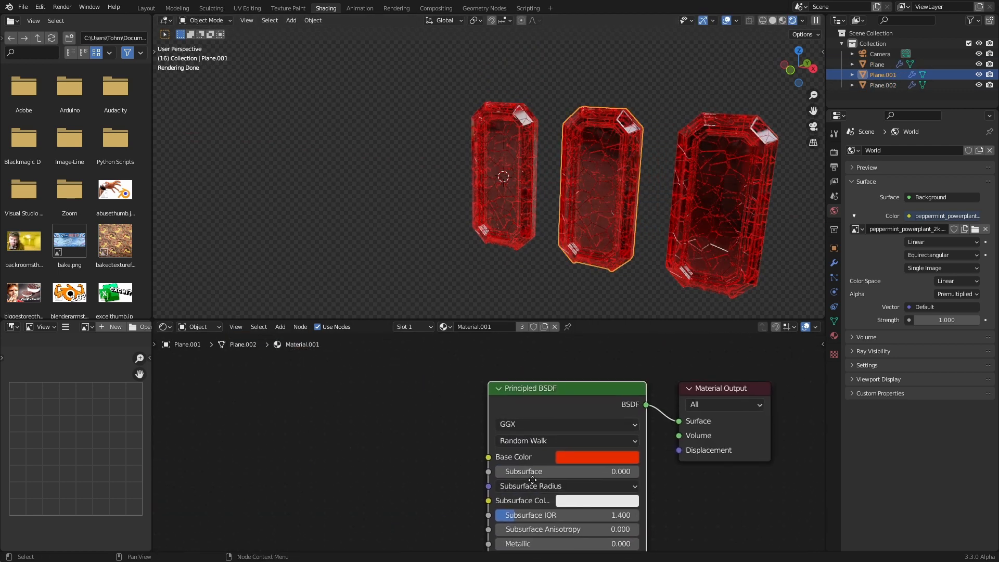
click(522, 327)
click(579, 459)
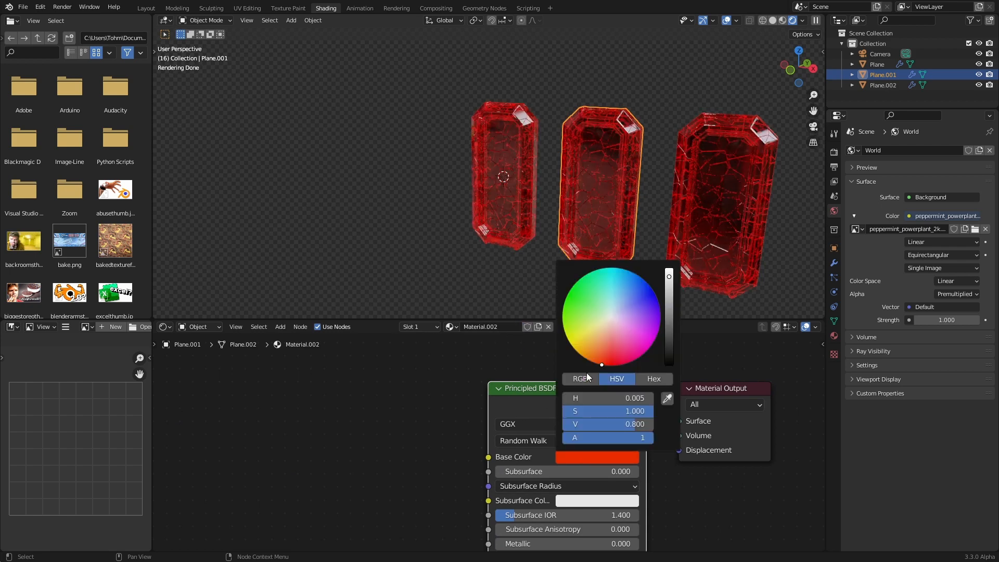
drag(570, 316, 564, 301)
scroll(570, 498, down, 5)
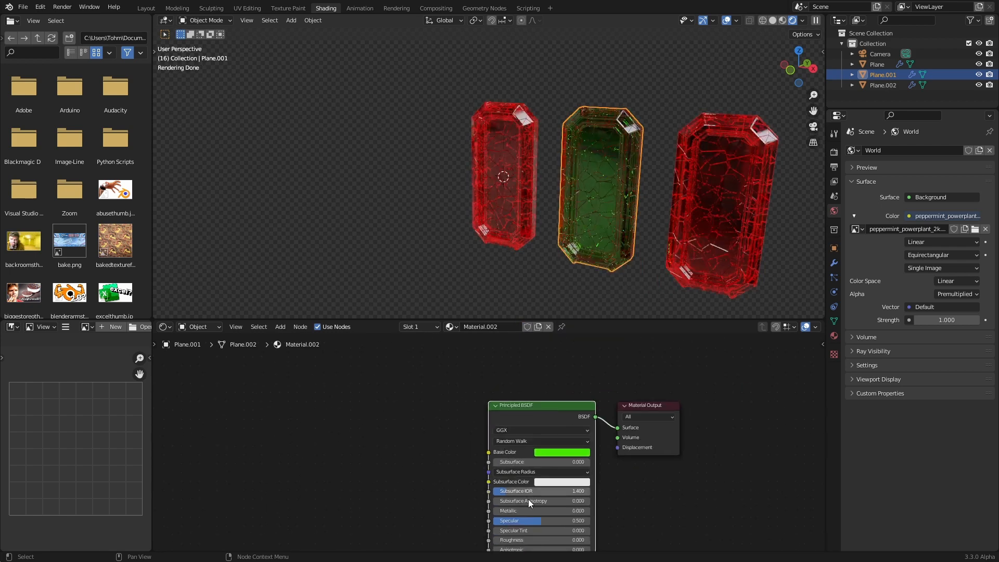
Step: Set the middle gem's Emission color to bright green, and select the third gem
middle_drag(528, 499, 501, 535)
scroll(521, 427, up, 1)
click(539, 456)
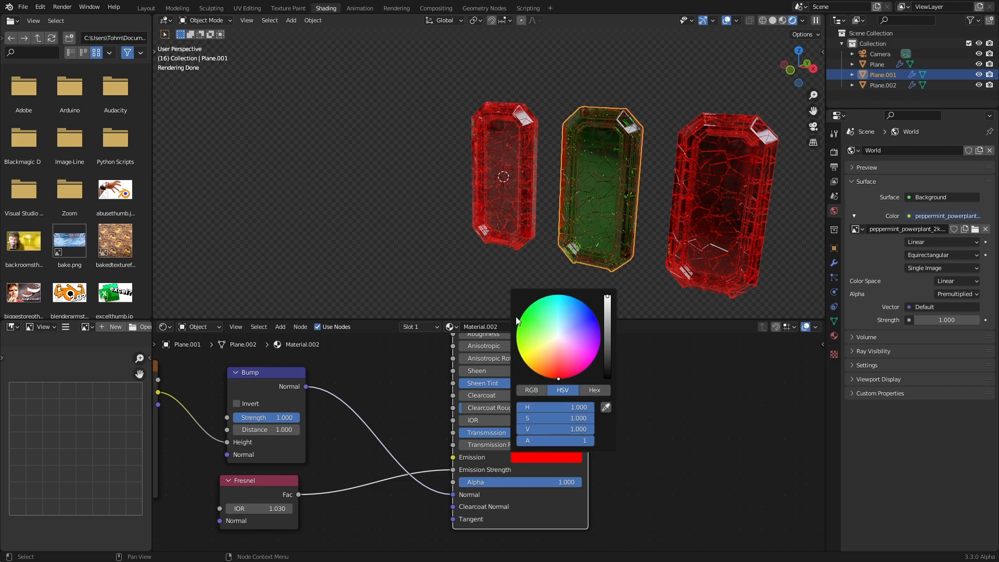
click(533, 292)
click(729, 206)
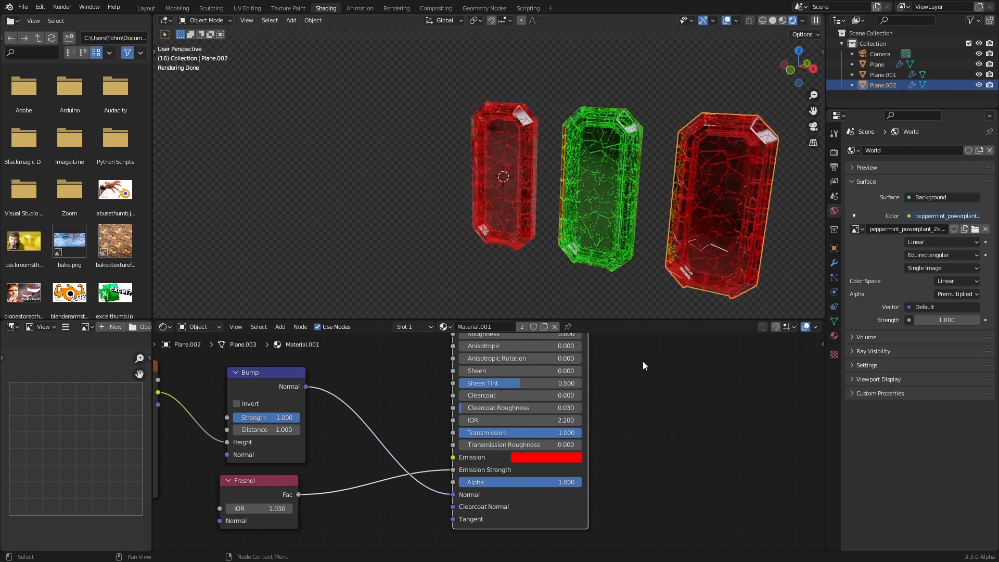
middle_drag(642, 361, 571, 371)
click(520, 435)
click(541, 275)
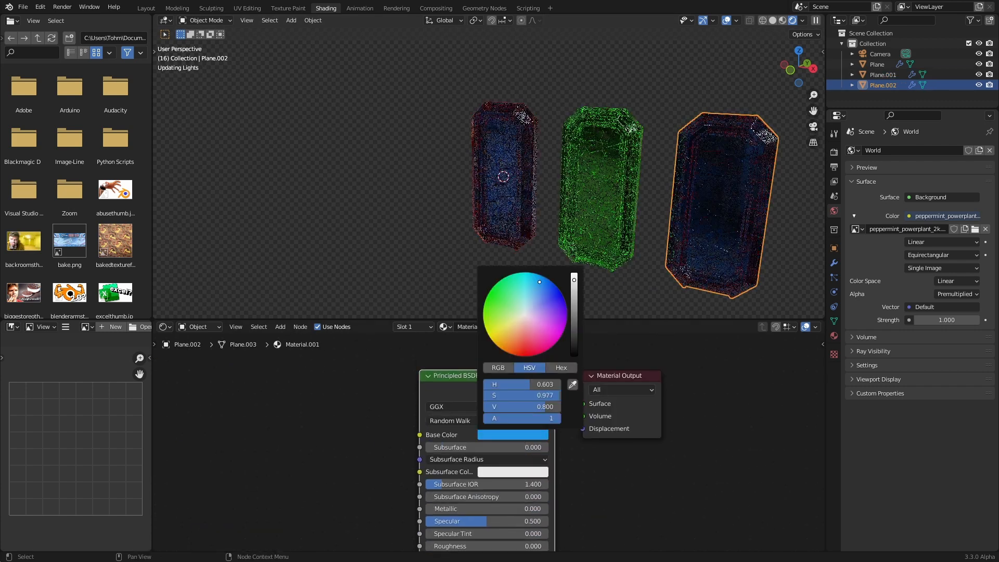
key(ctrl+z)
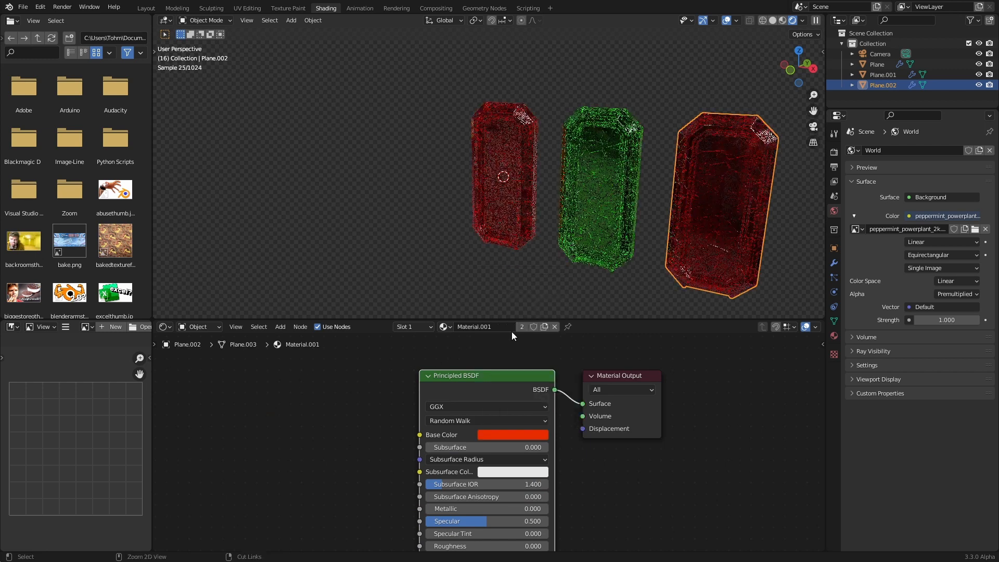
Step: Make the third gem's material a separate copy and set its Base Color to blue (hue about 0.602, saturation 0.966, value 0.8)
click(521, 328)
click(507, 435)
click(539, 284)
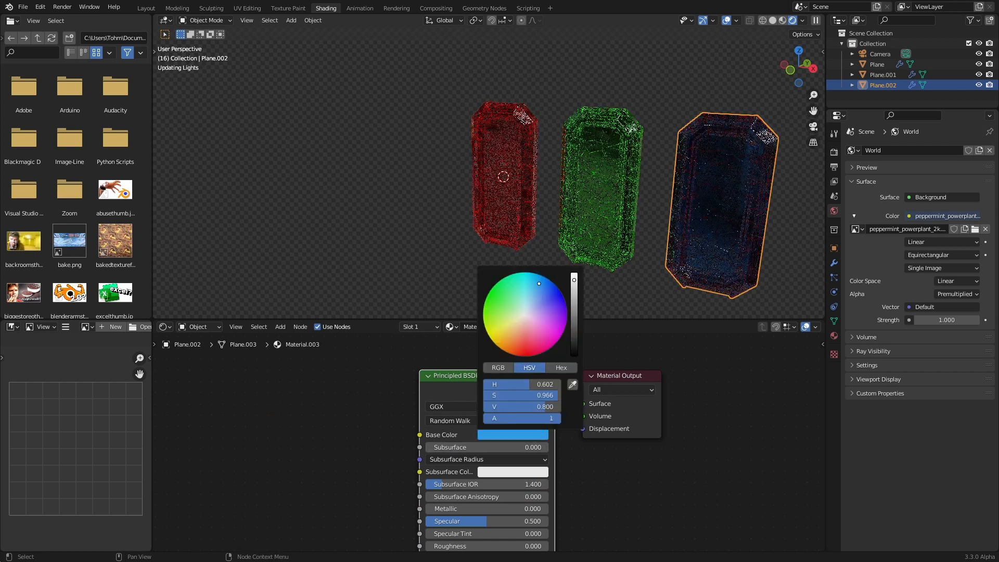
Step: Set the third gem's Emission color to bright blue (hue about 0.595, saturation 1, value 1) and deselect the gem
middle_drag(353, 486, 399, 230)
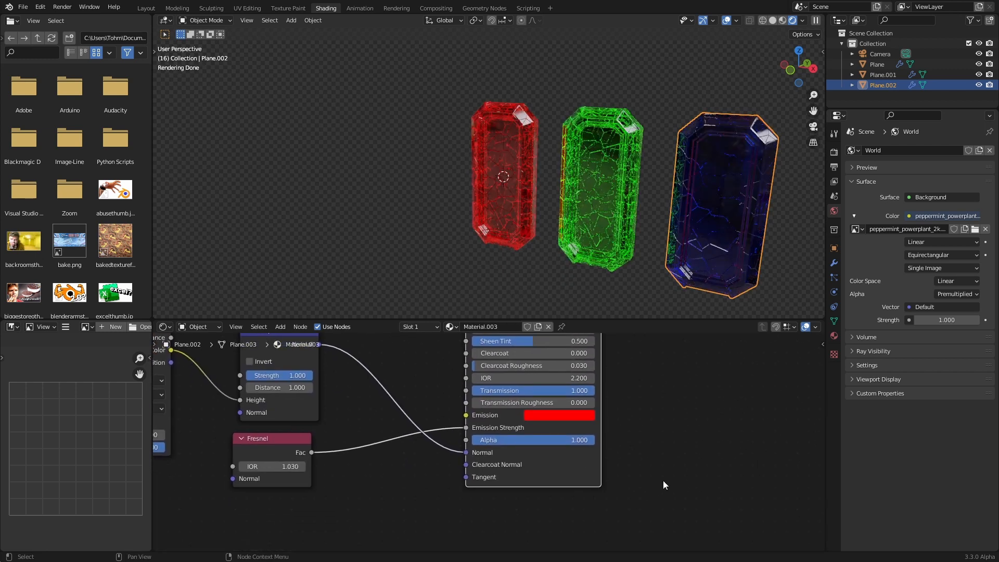
click(572, 415)
drag(585, 266, 585, 254)
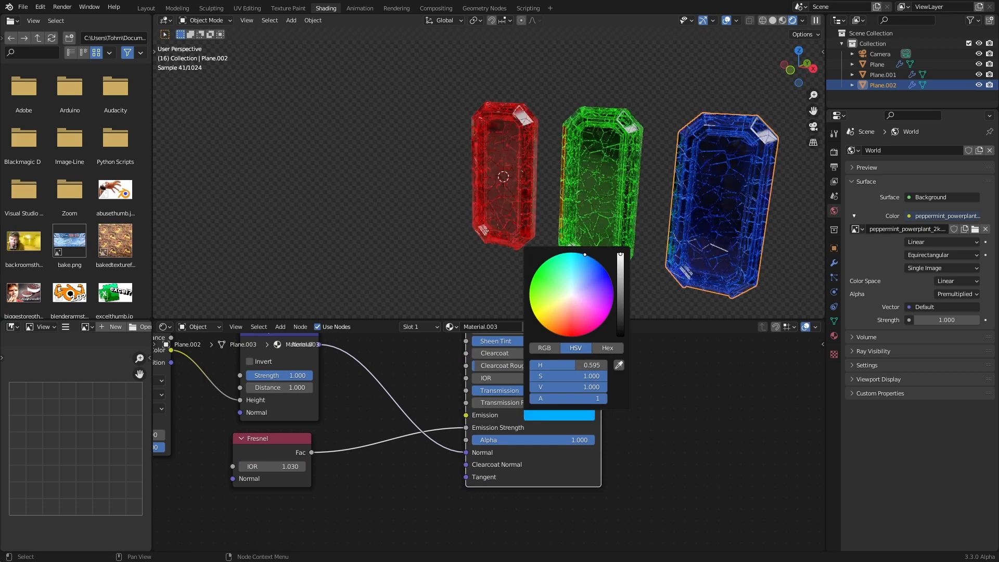
click(660, 191)
middle_drag(660, 190, 539, 216)
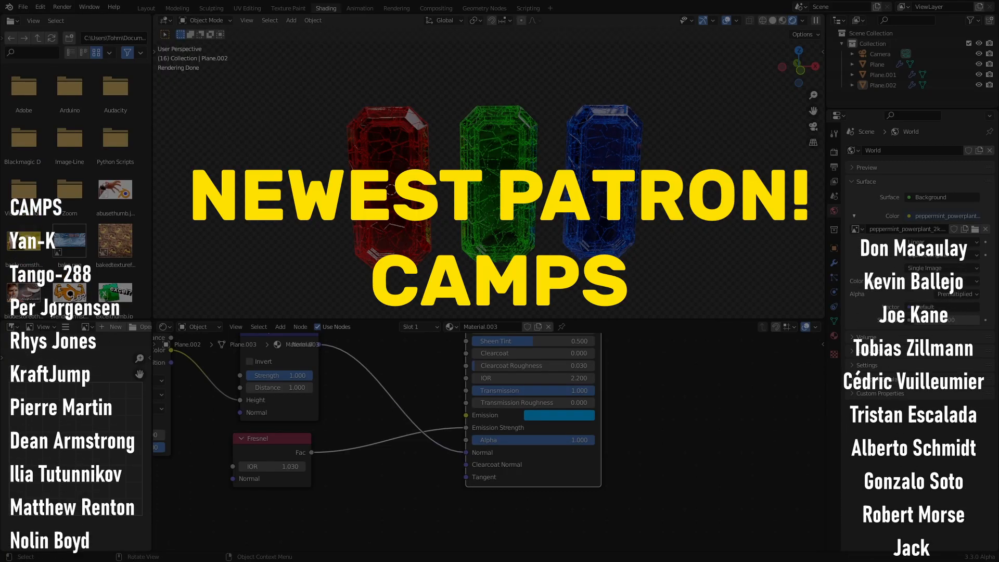
middle_drag(517, 172, 541, 121)
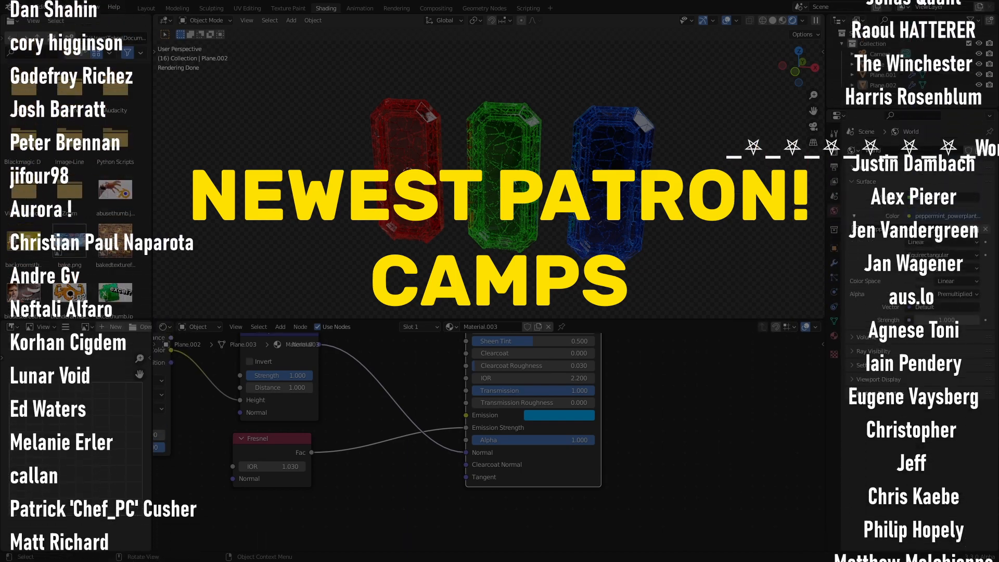
middle_drag(498, 194, 582, 150)
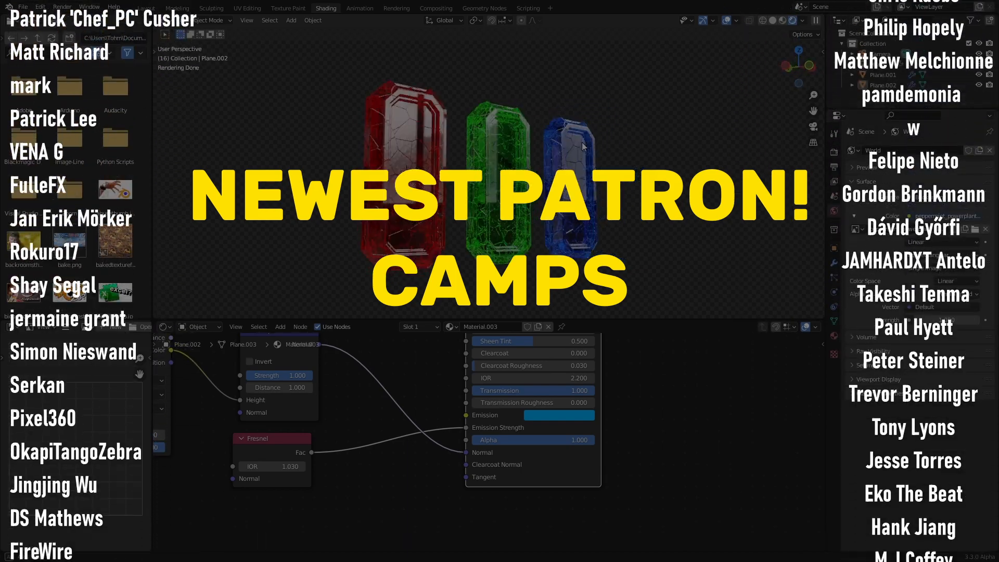